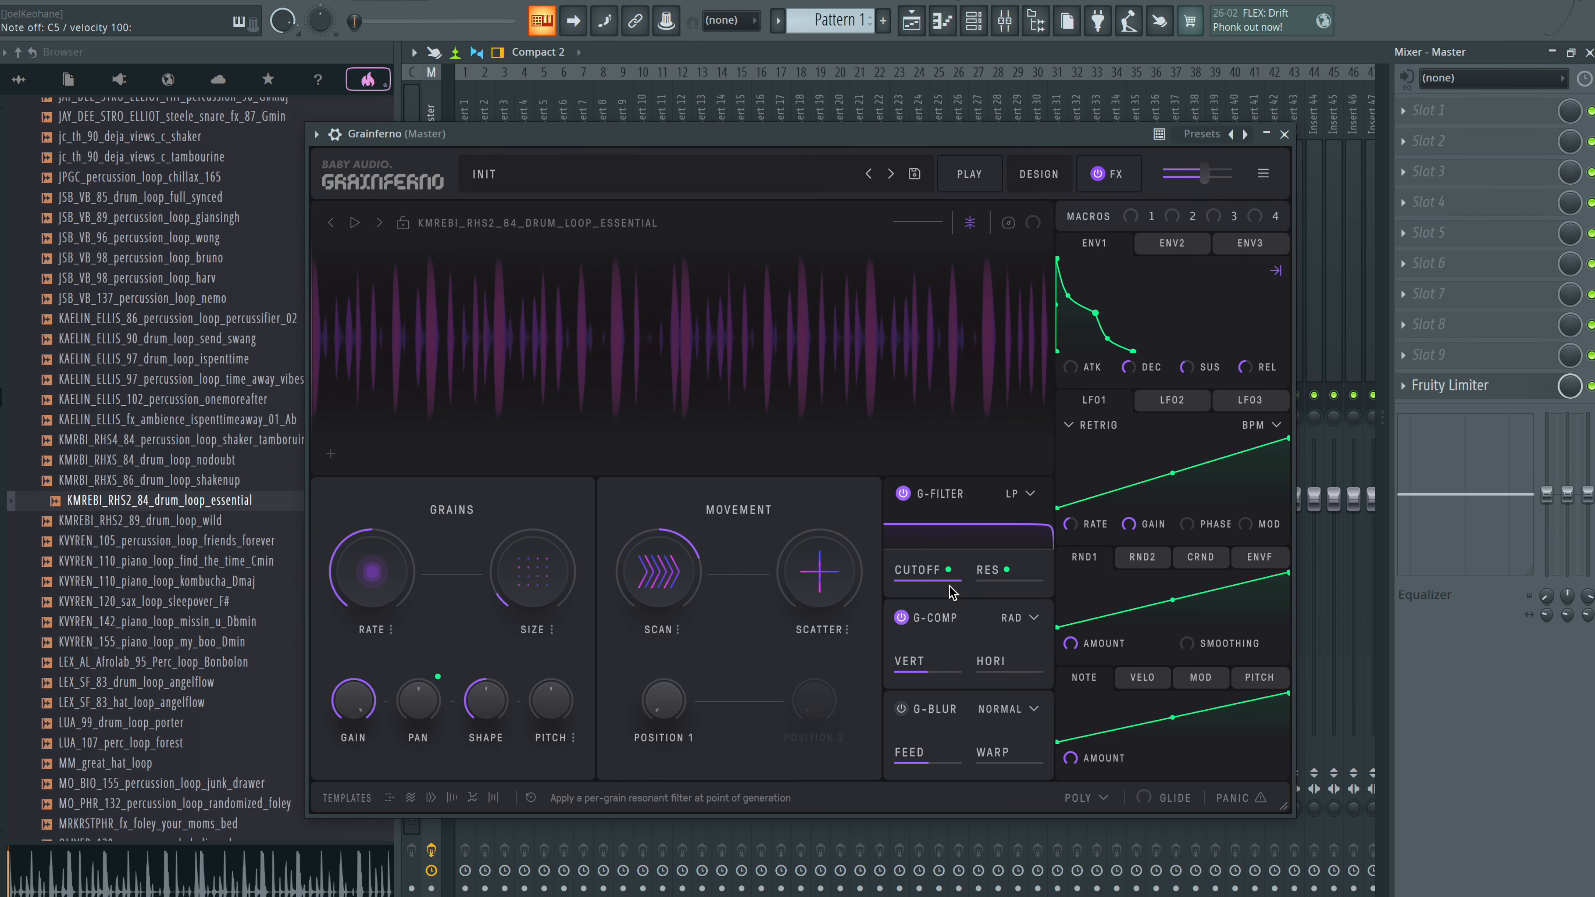
- Reset the scan speed to x0.00 and clear the existing modulation from pan, filter cutoff and resonance
click(1021, 494)
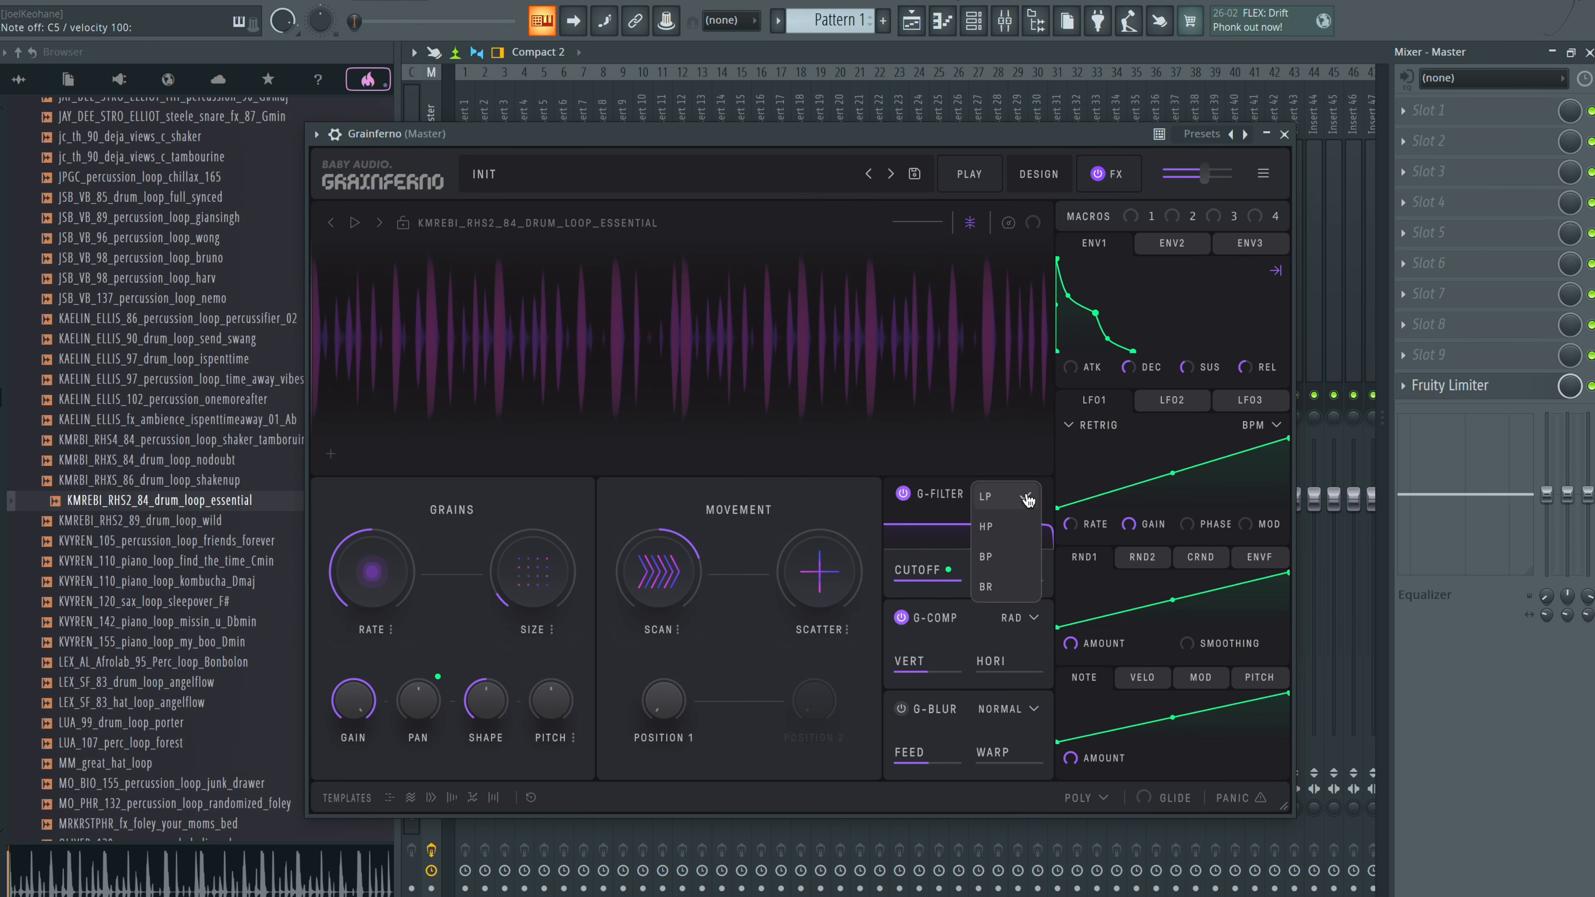
click(850, 507)
double_click(685, 577)
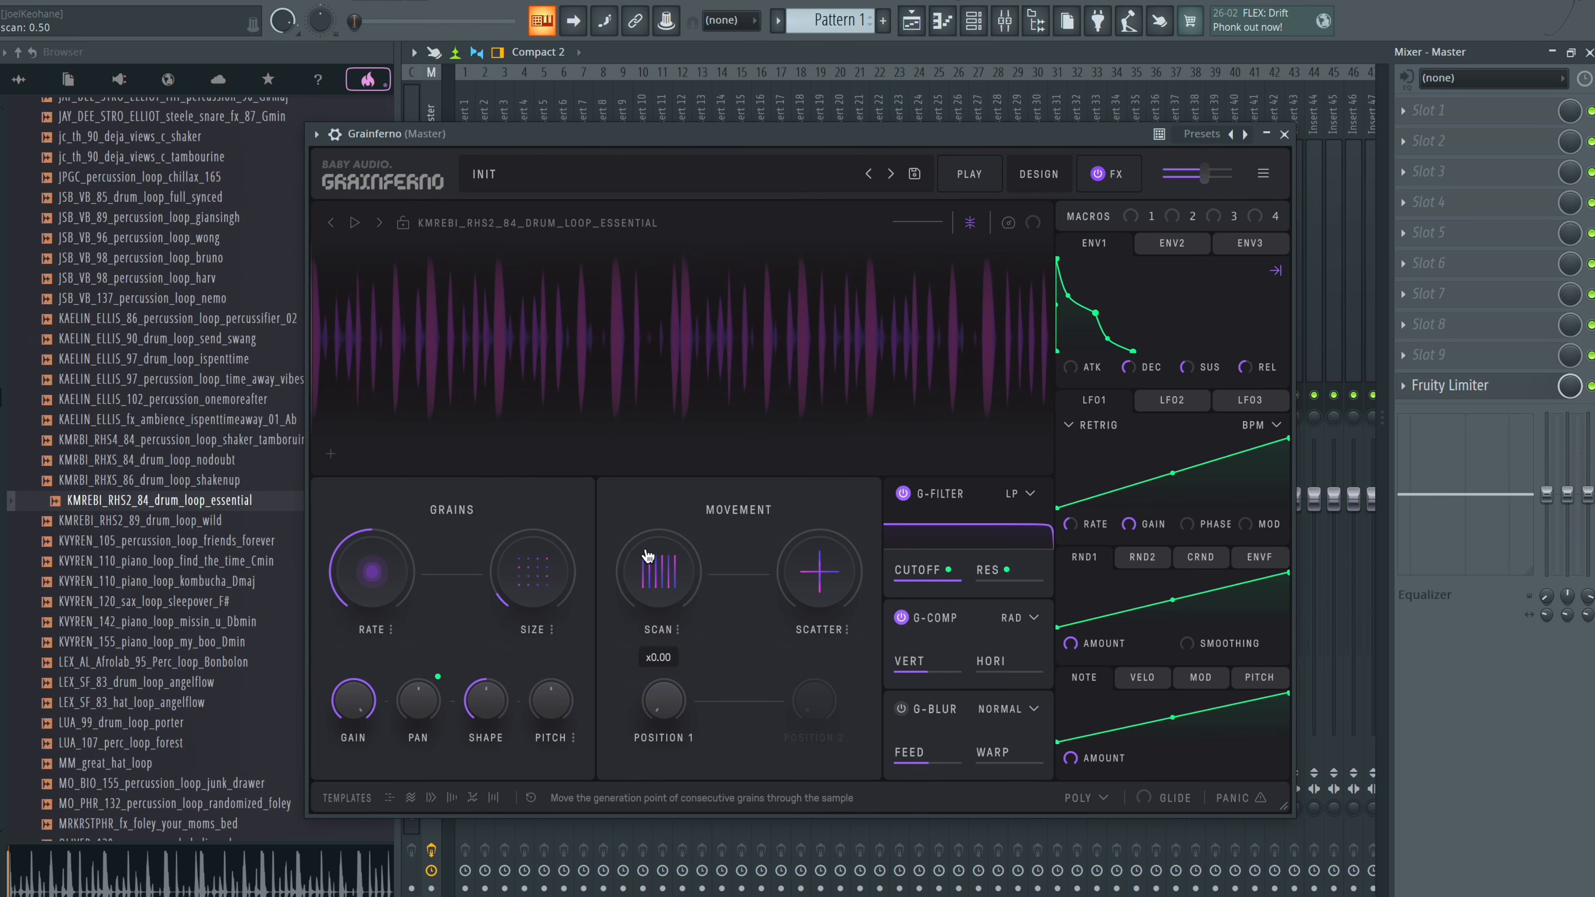
mouse_move(449, 663)
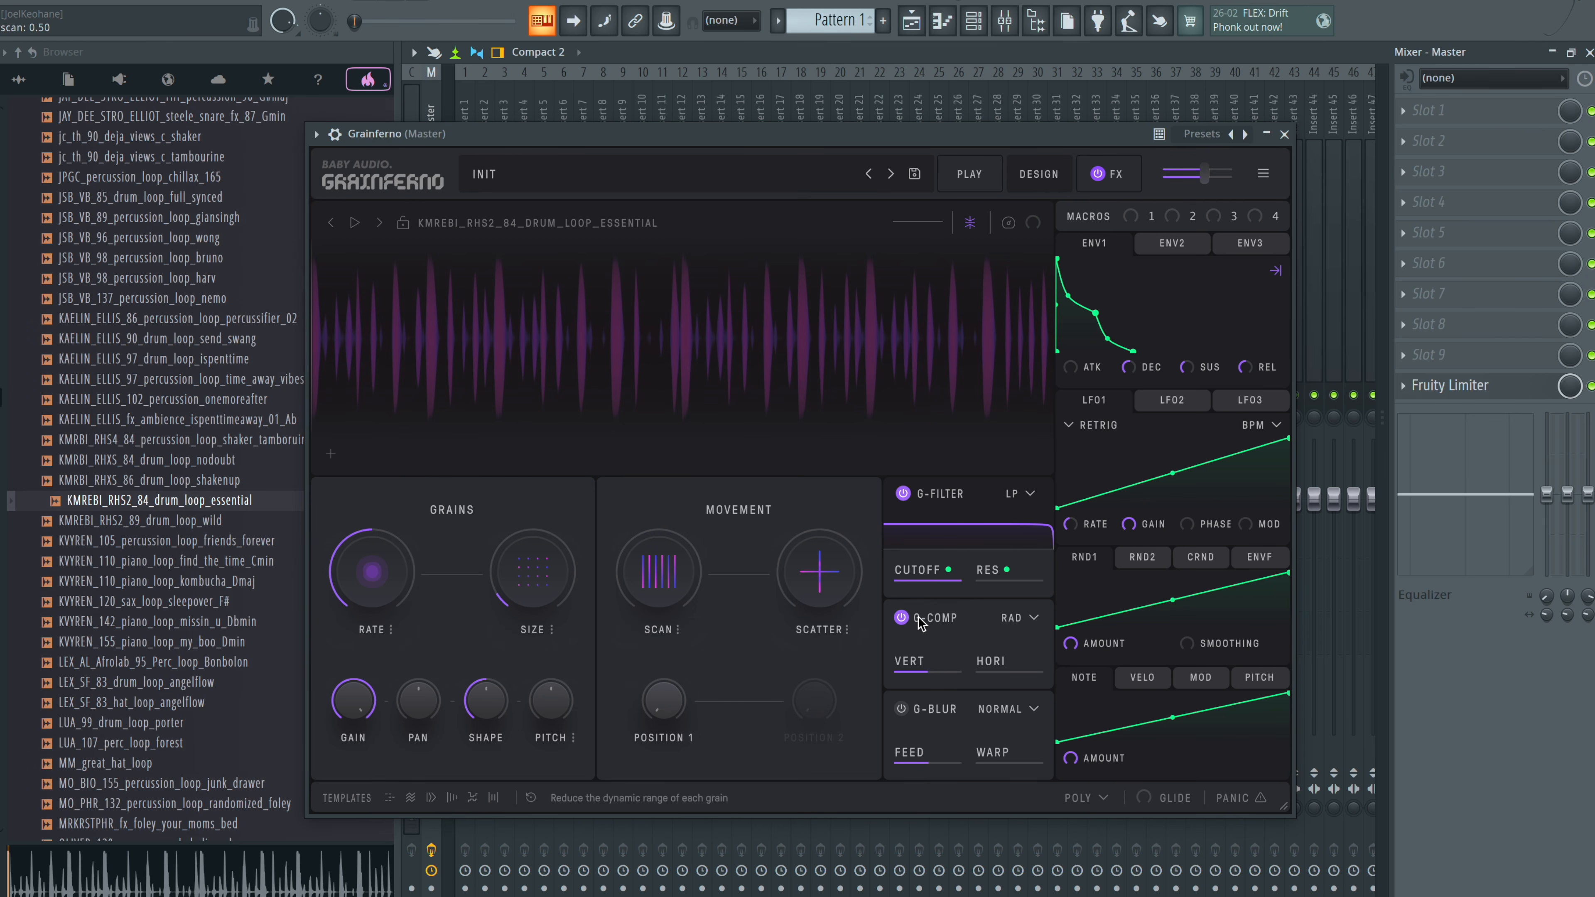
mouse_move(1006, 569)
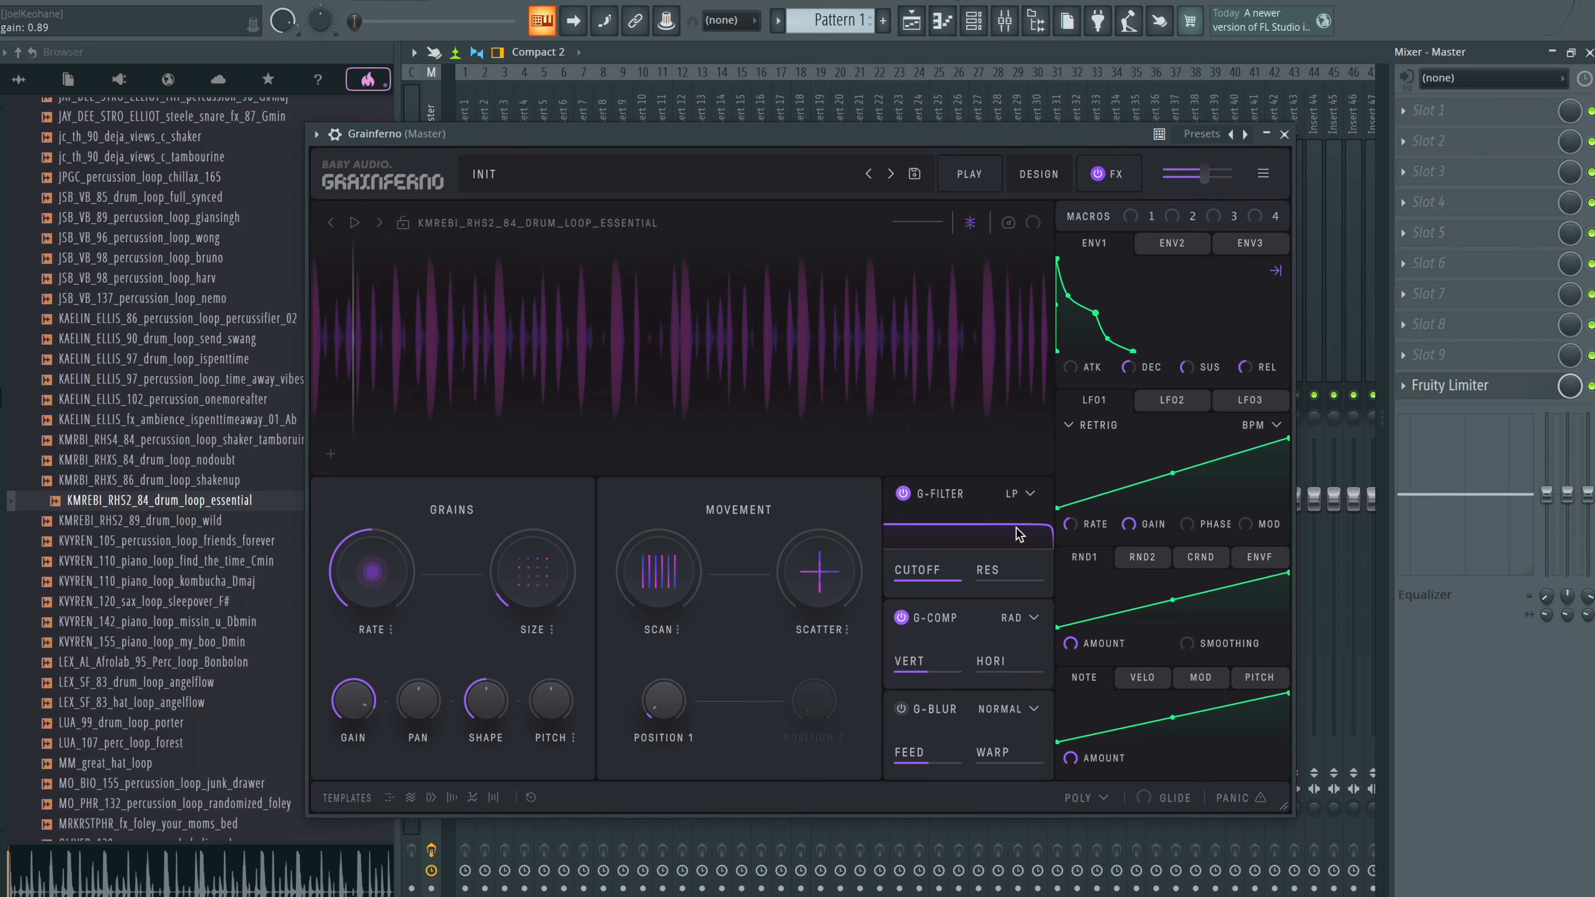
- Assign RND1 to the G-Filter cutoff, adjust its modulation amount and audition a note
drag(1015, 527, 1052, 563)
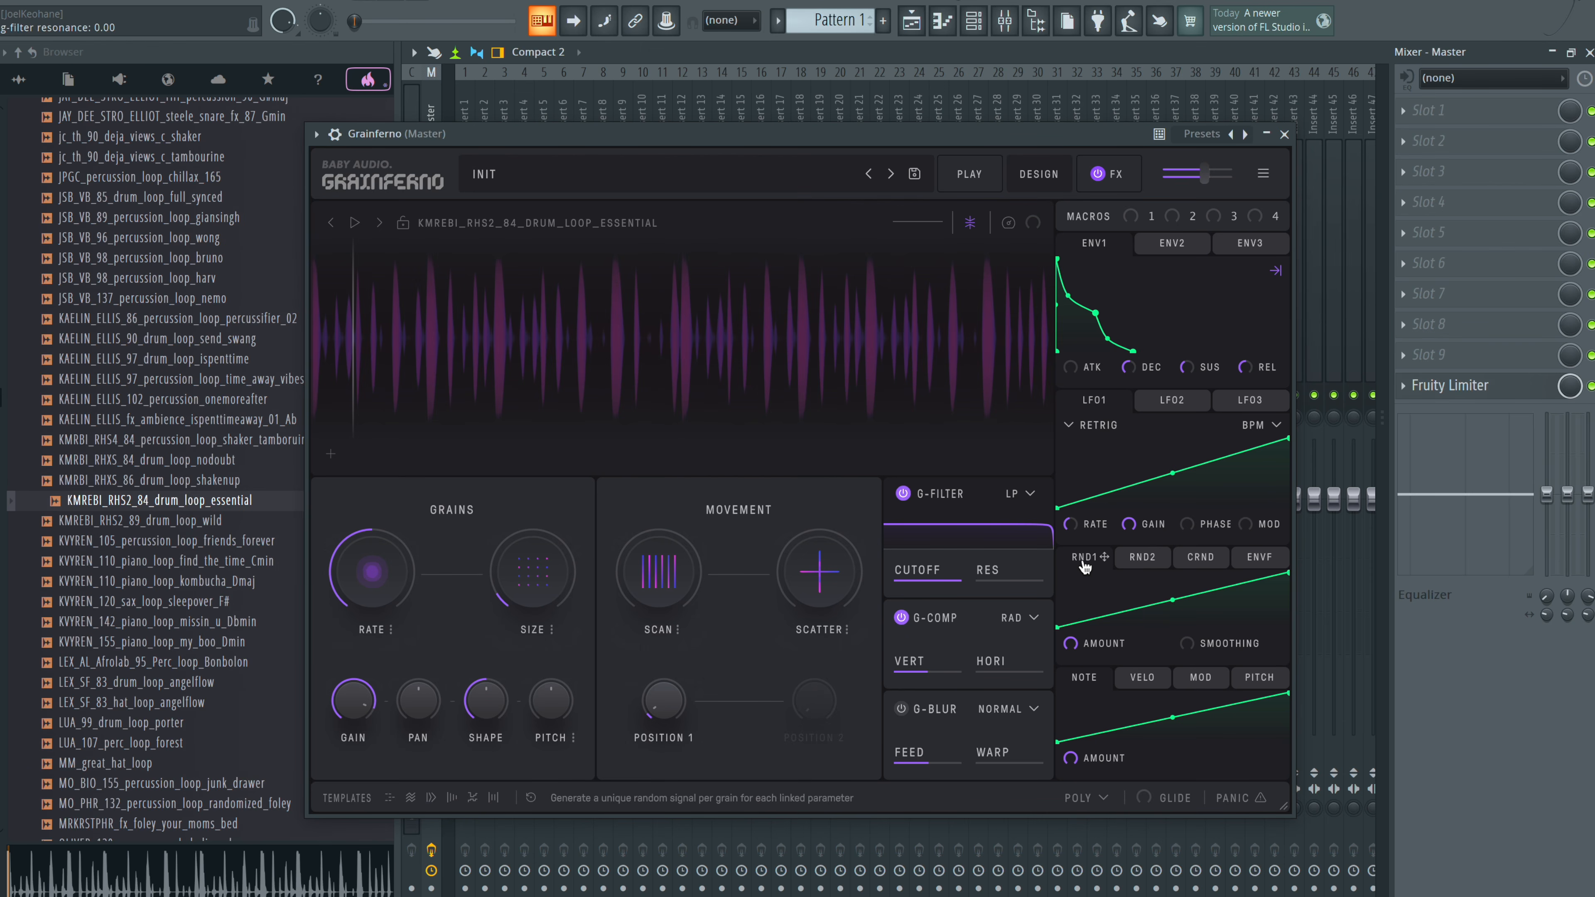
drag(1083, 563, 929, 587)
drag(868, 535, 867, 519)
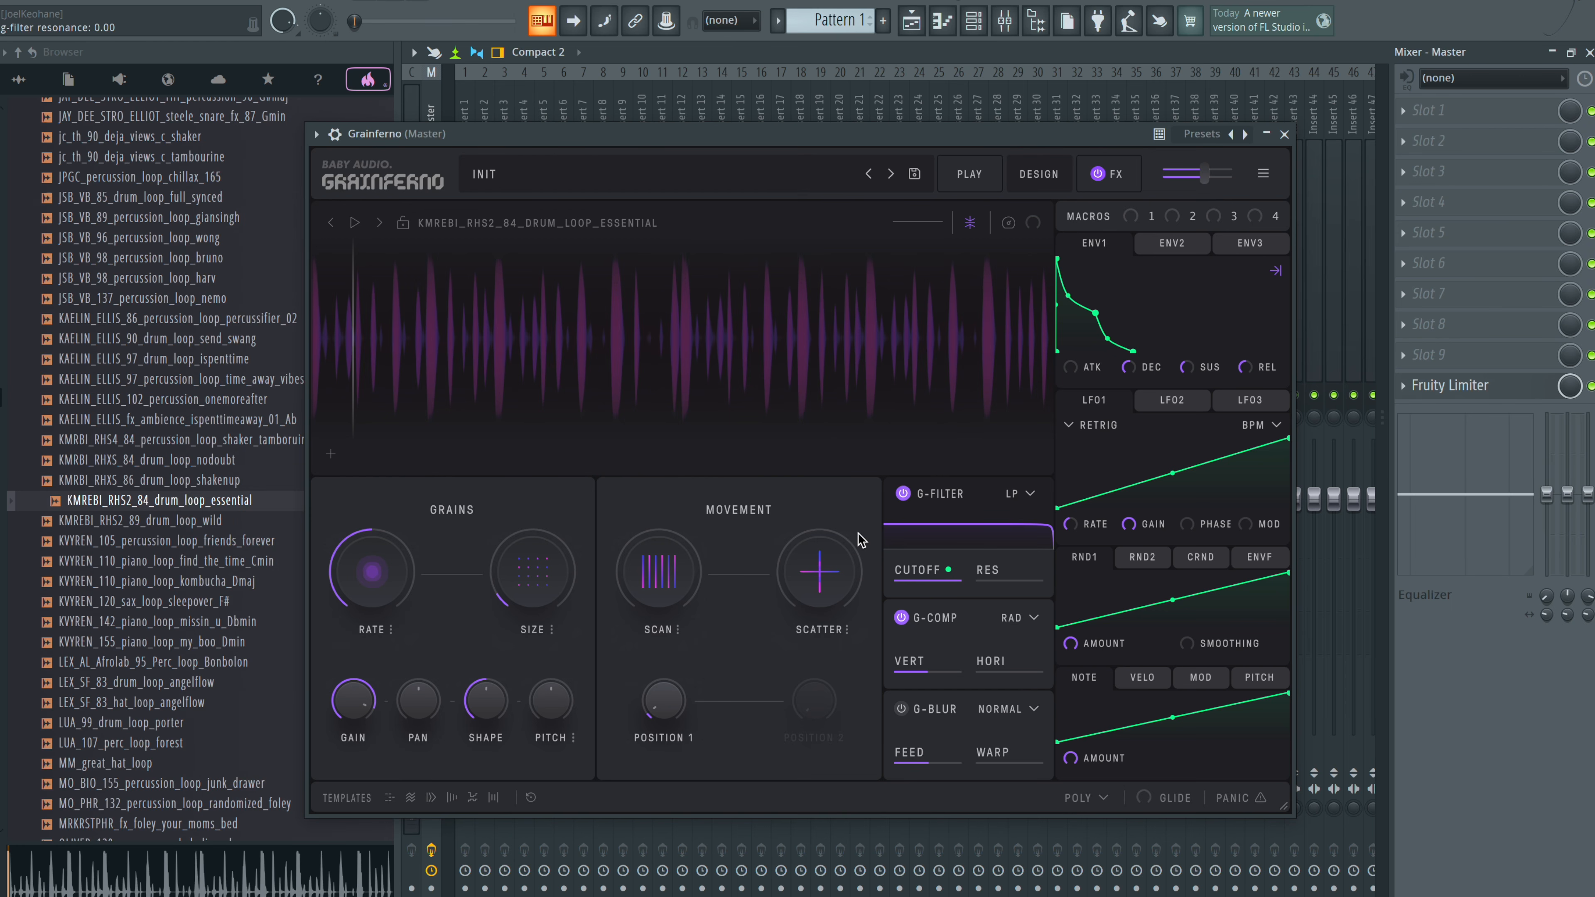
key(z)
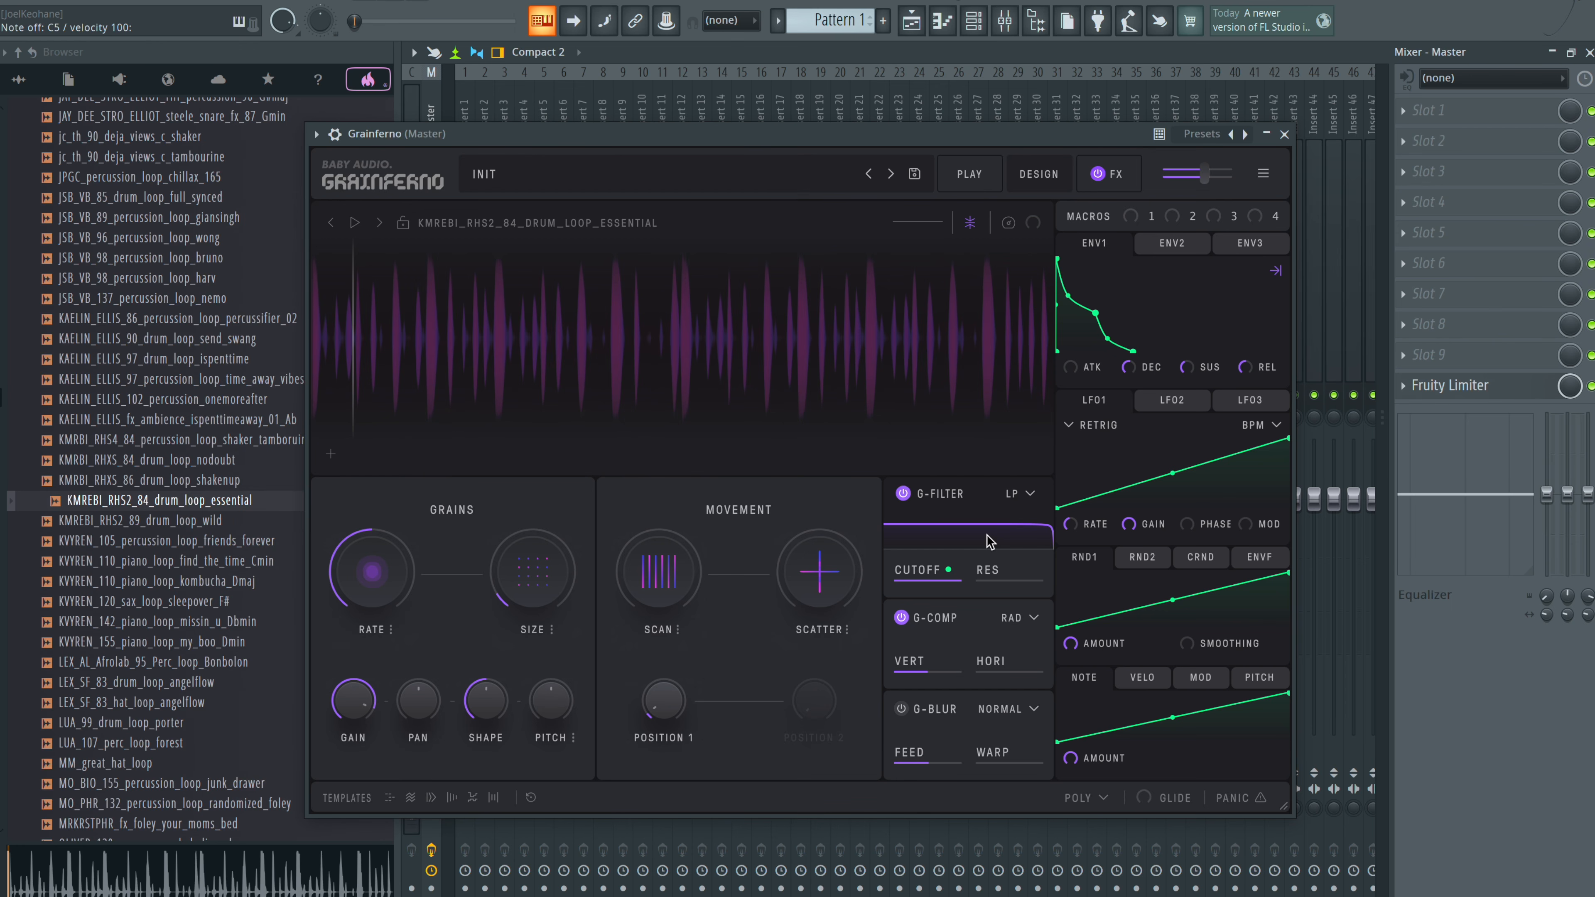
mouse_move(952, 583)
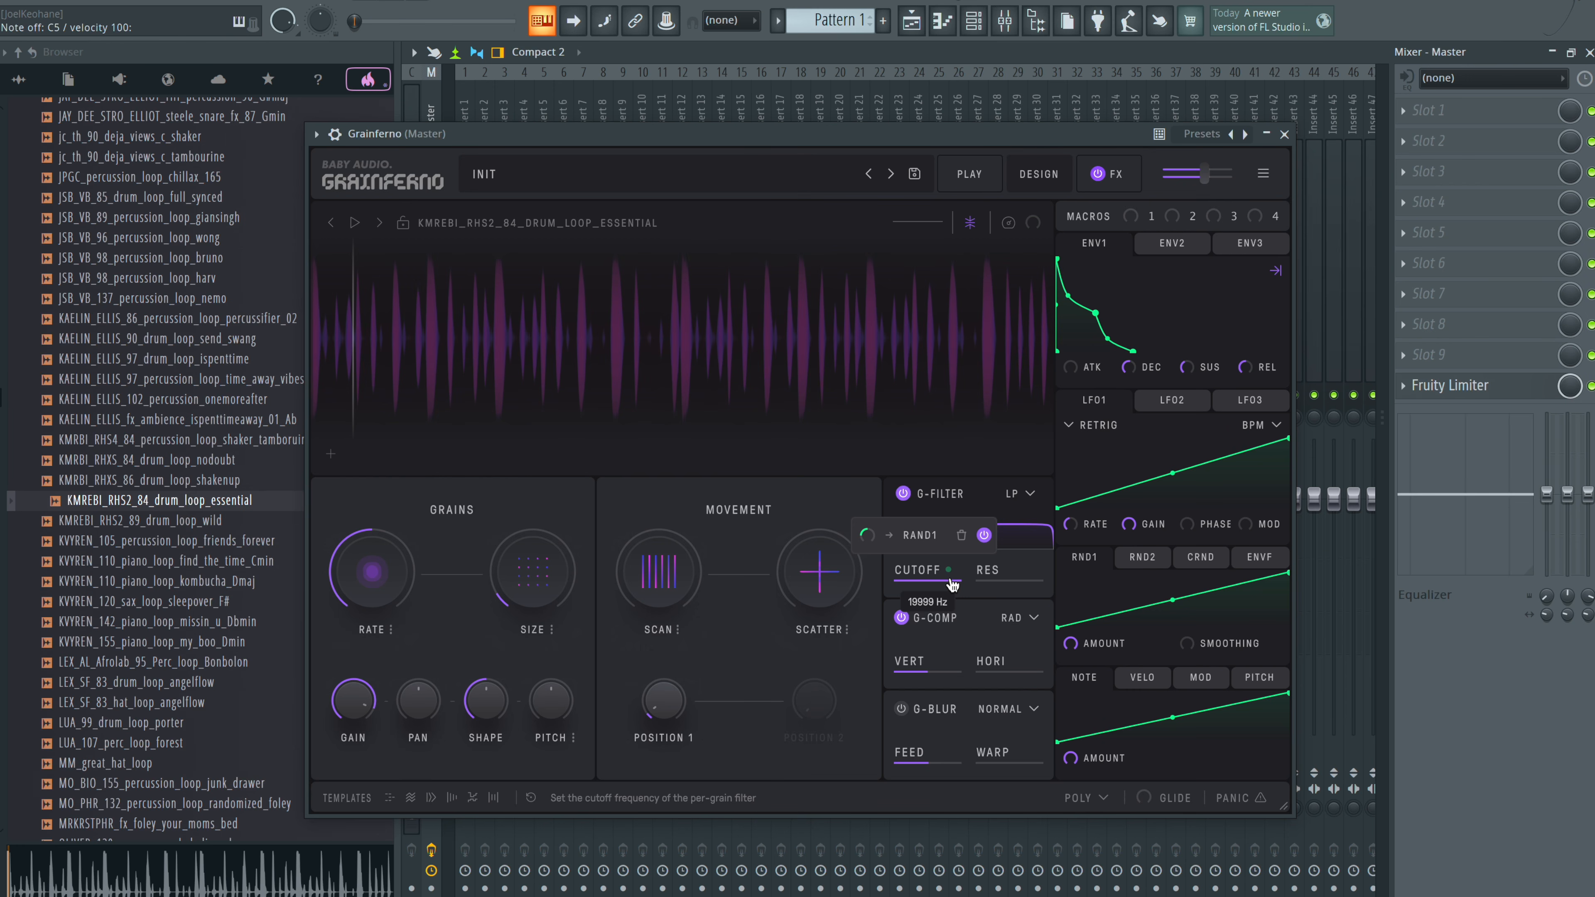
key(z)
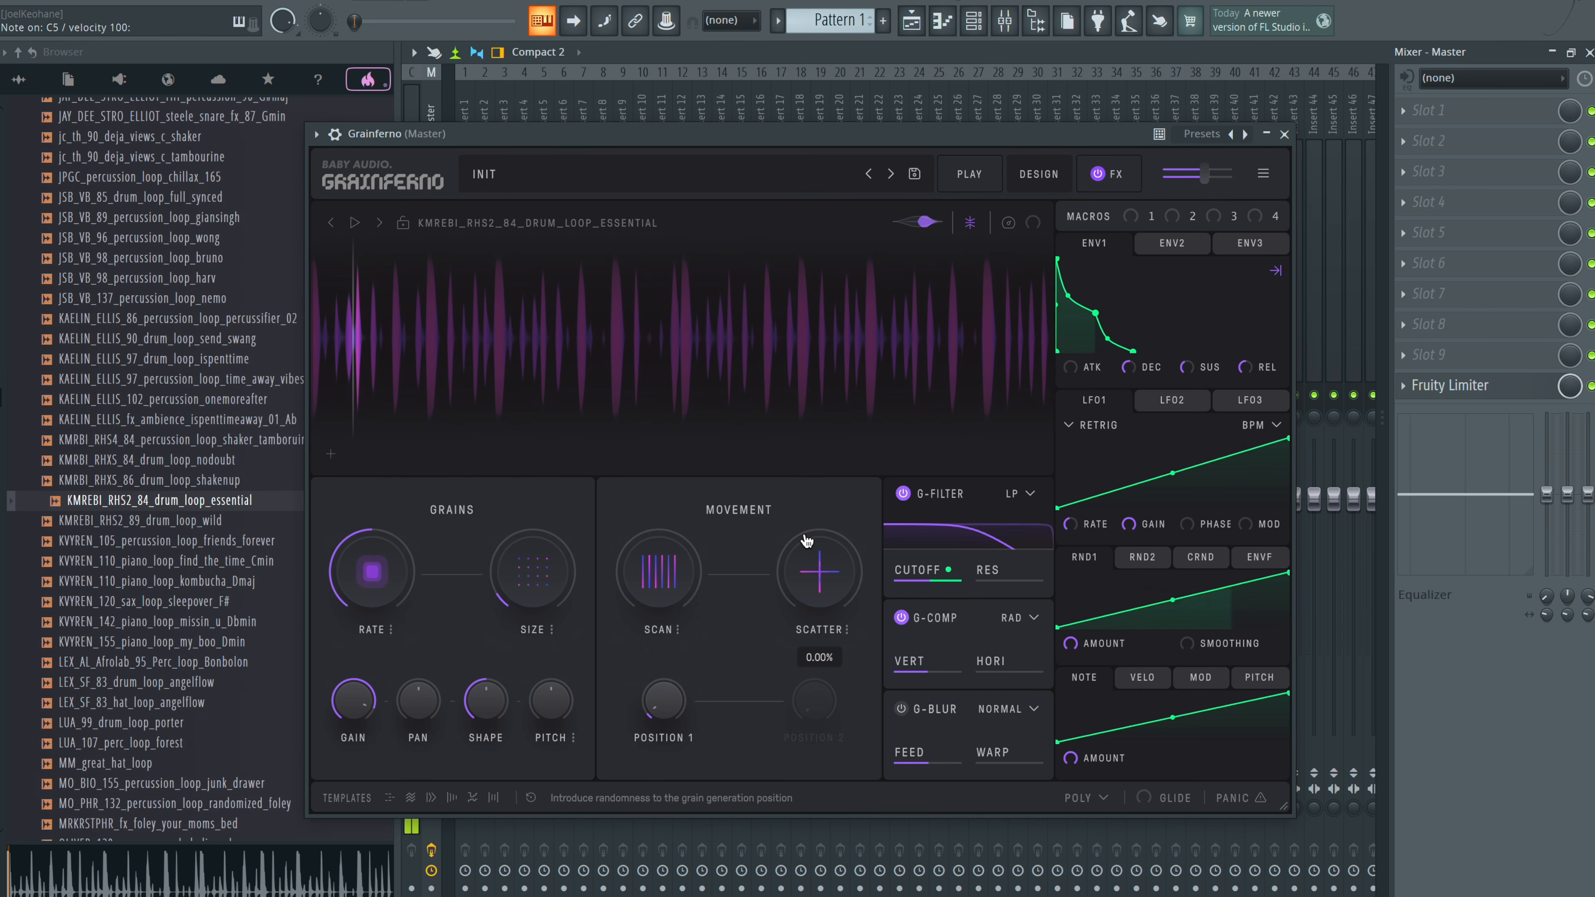
- Set the grain generation position on a transient near the start of the sample and raise scatter to about 0.47
click(393, 339)
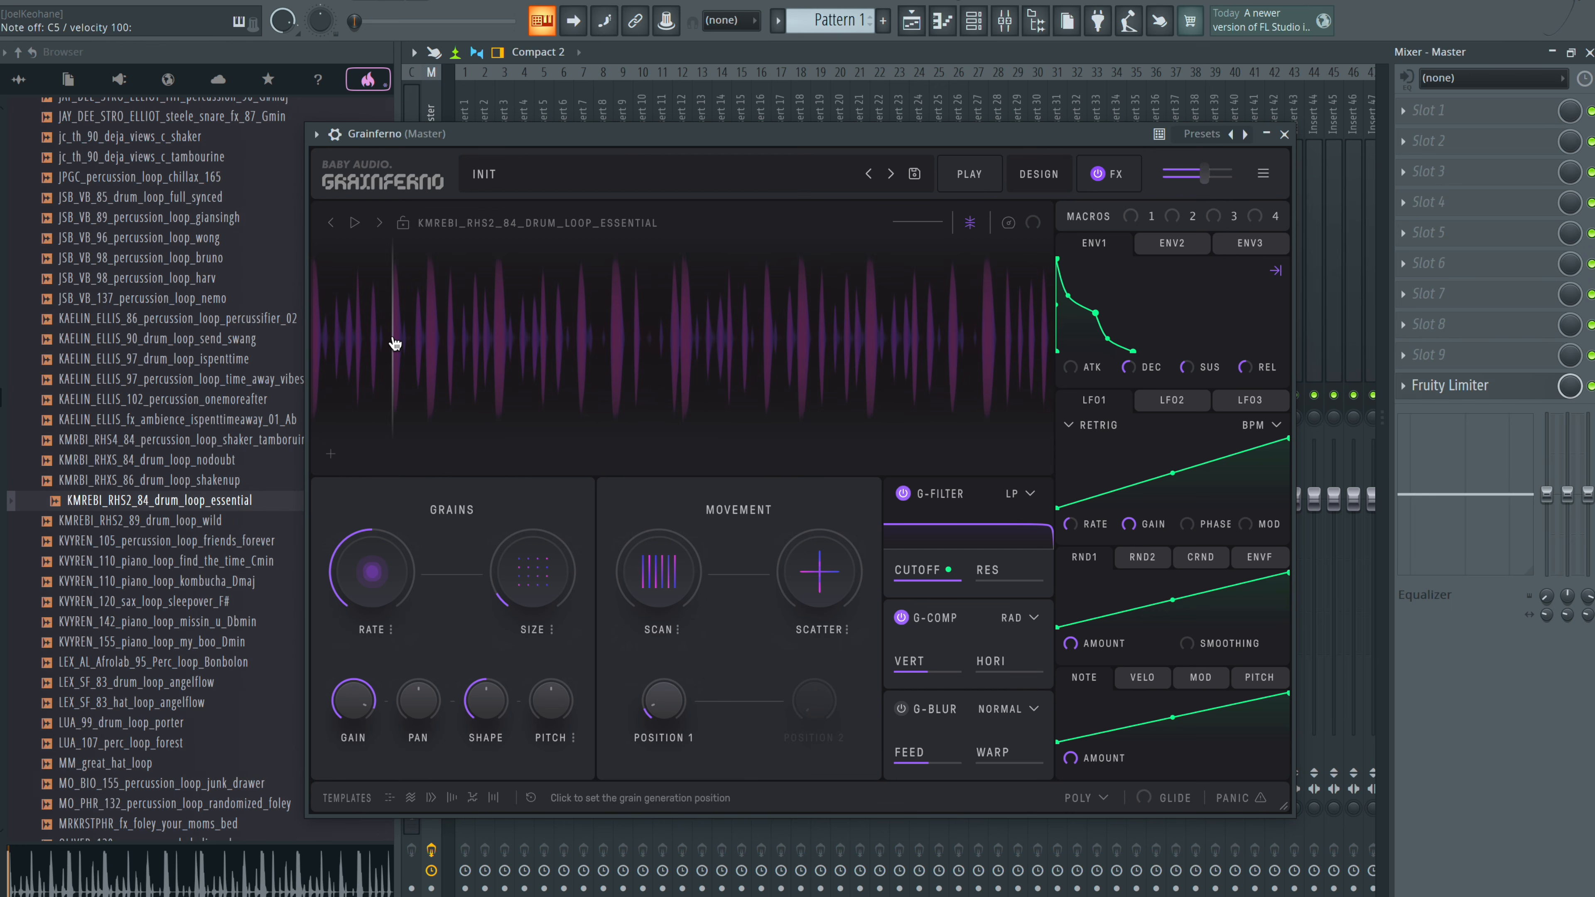
drag(824, 578, 834, 471)
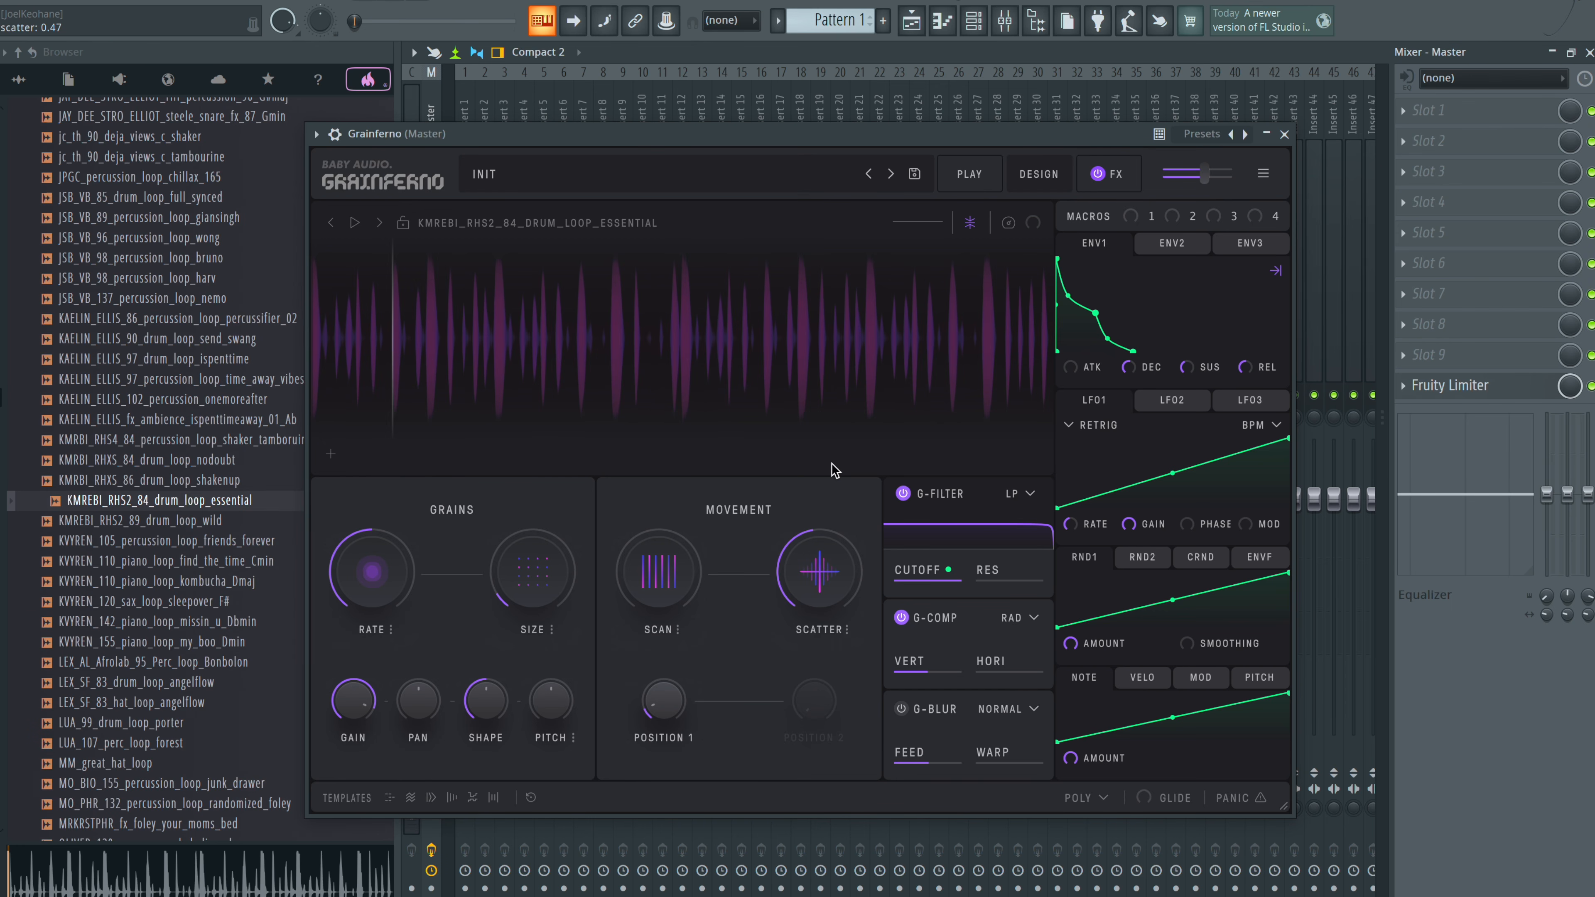
drag(850, 575, 846, 588)
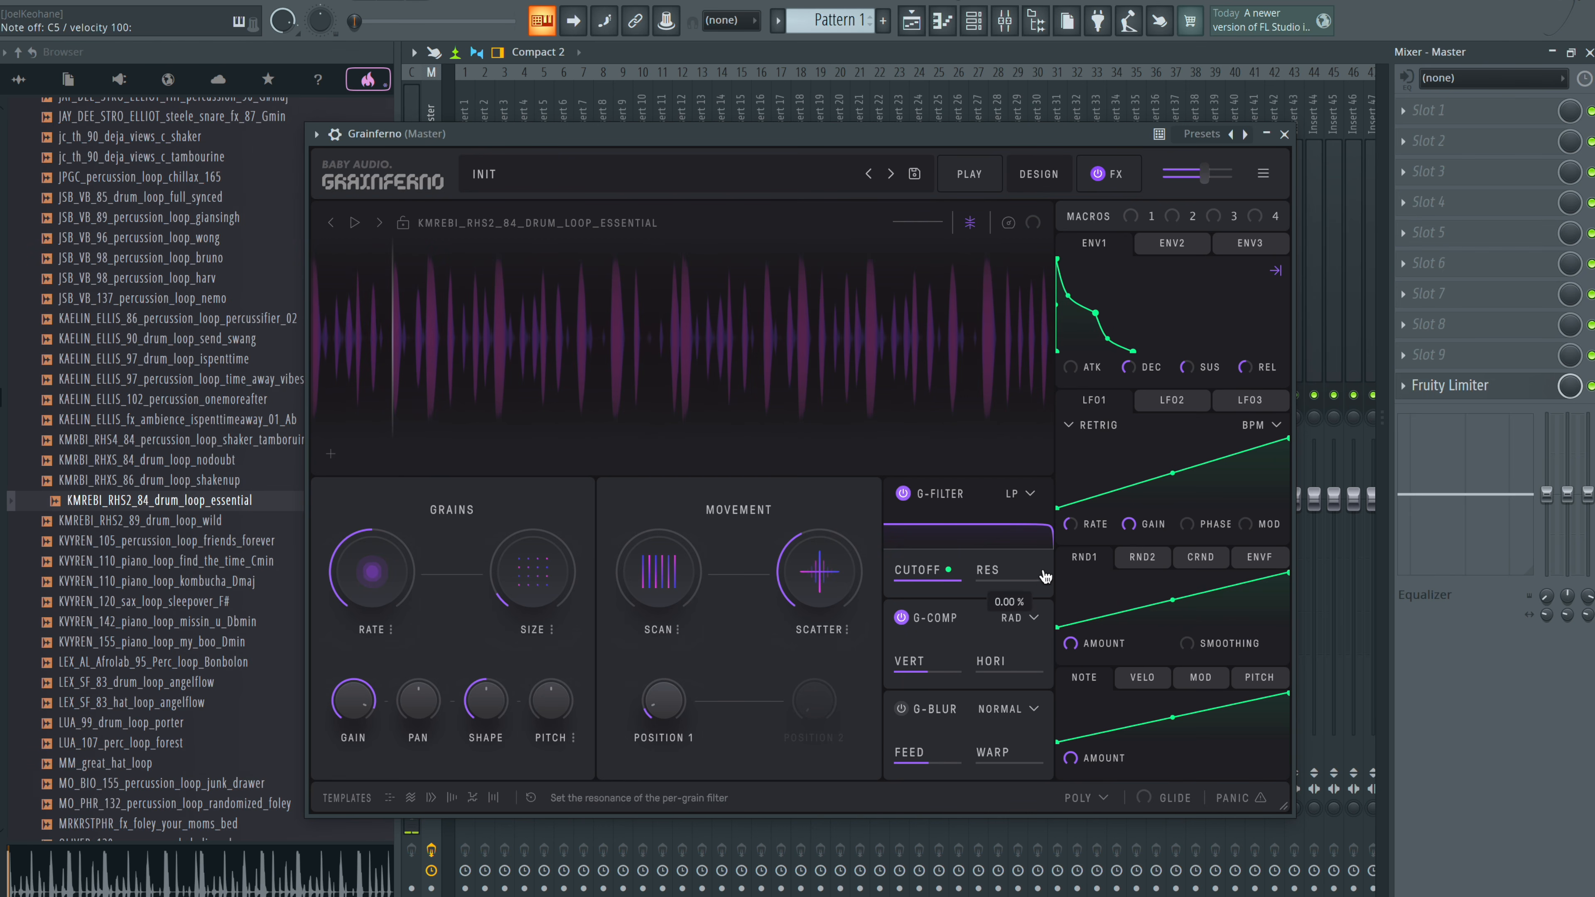
- Assign RND1 to the grain pan with an adjusted amount and raise G-Comp VERT to about 89%
drag(1085, 559, 419, 700)
drag(370, 650, 369, 619)
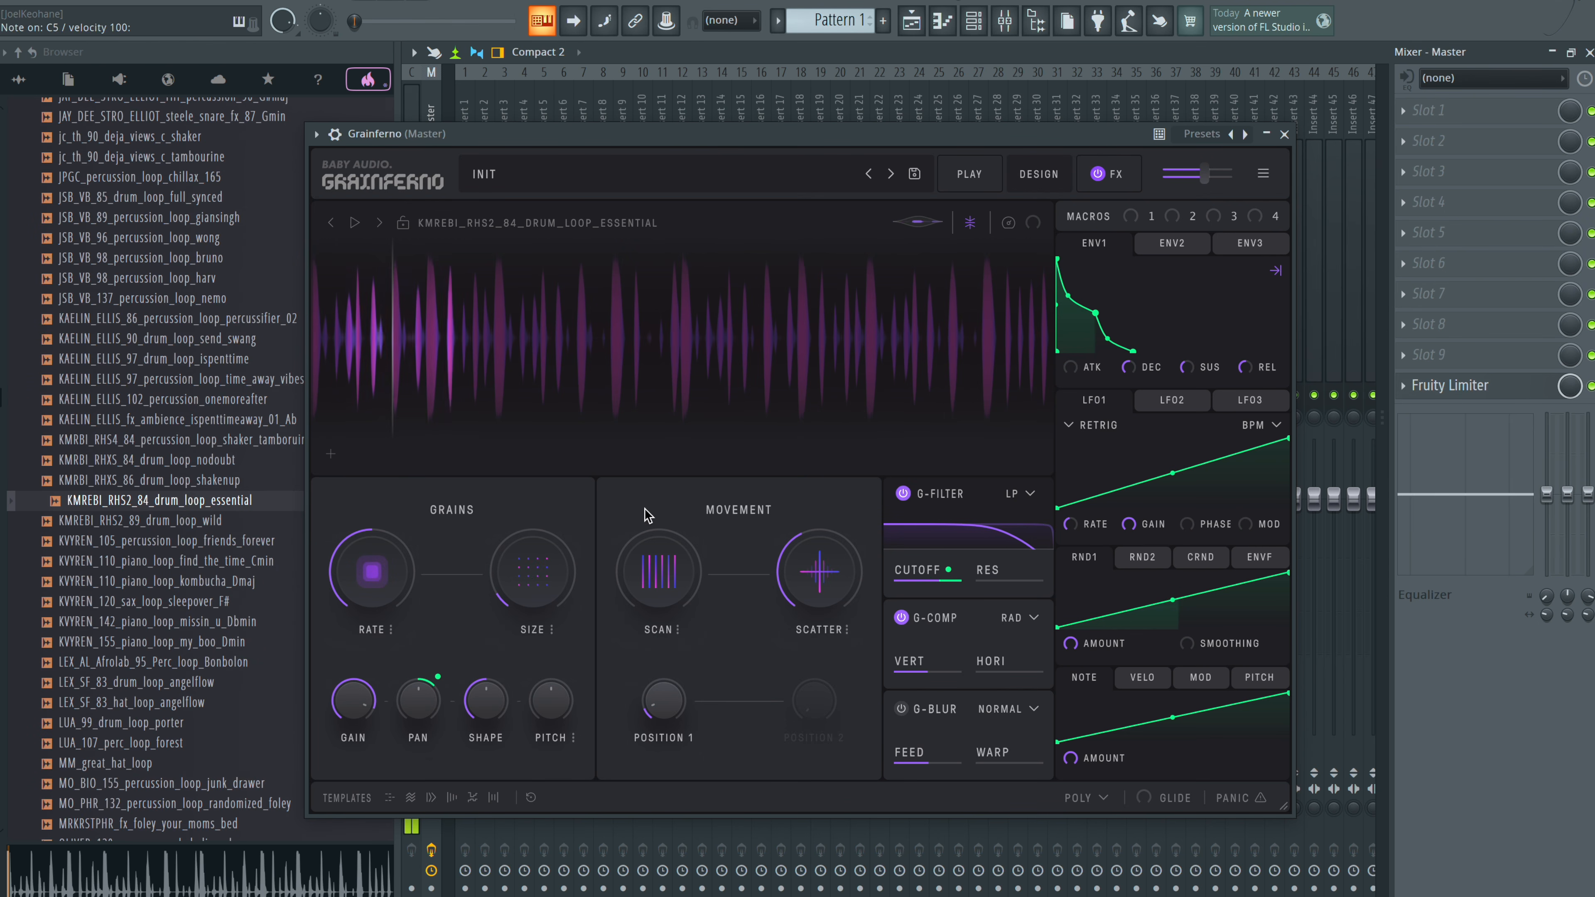
drag(934, 671, 720, 659)
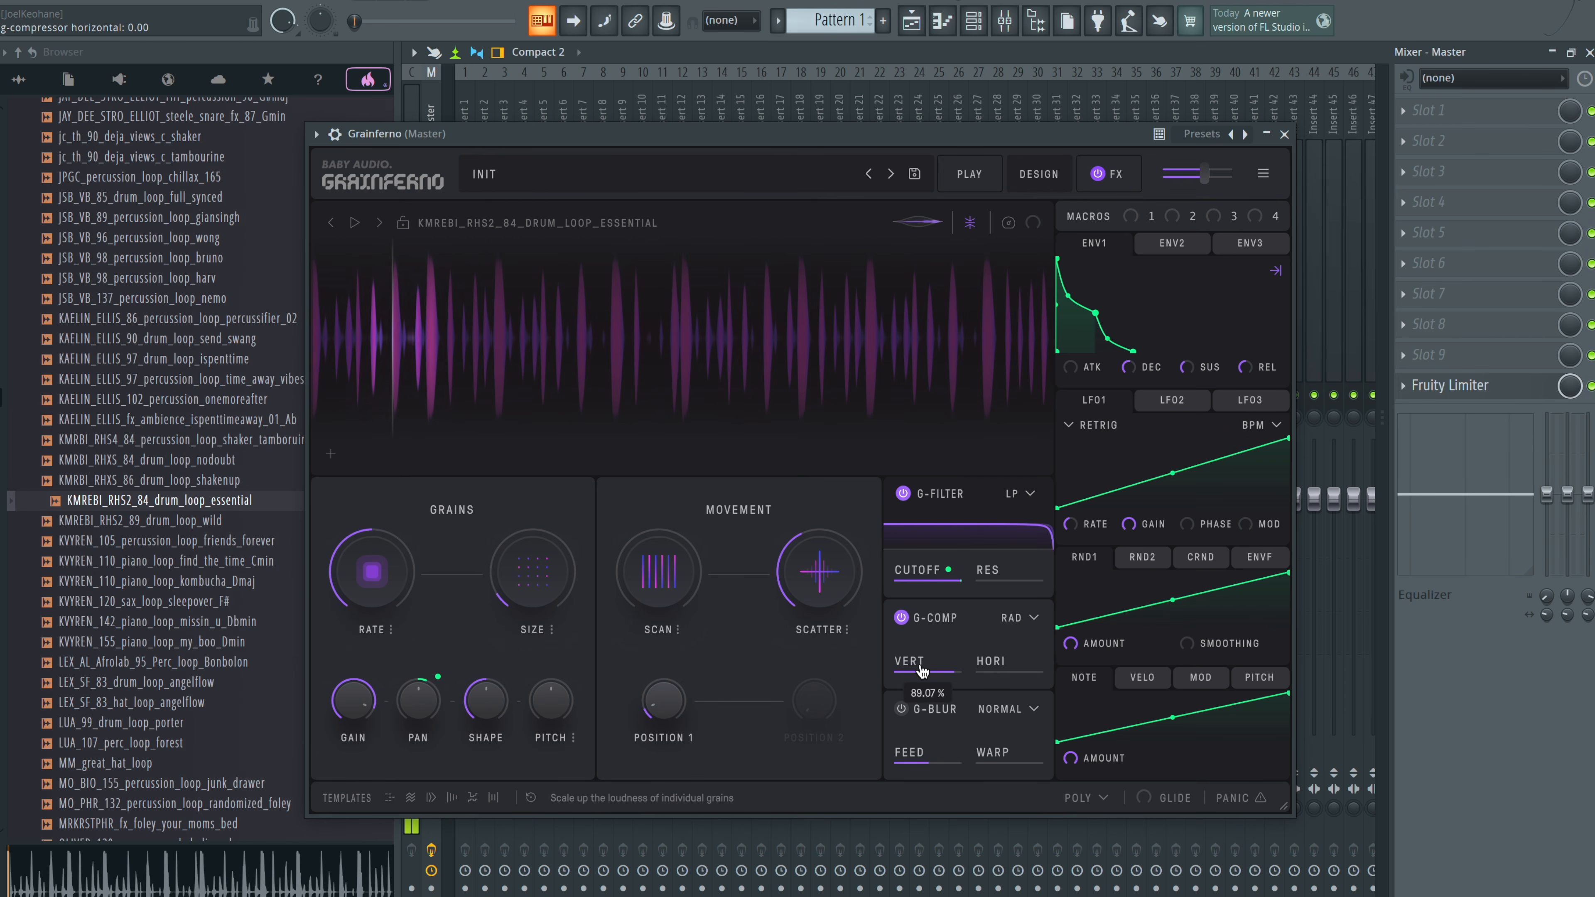
- Increase the grain size to about x7.13 and audition a note
mouse_move(553, 573)
drag(552, 575, 557, 548)
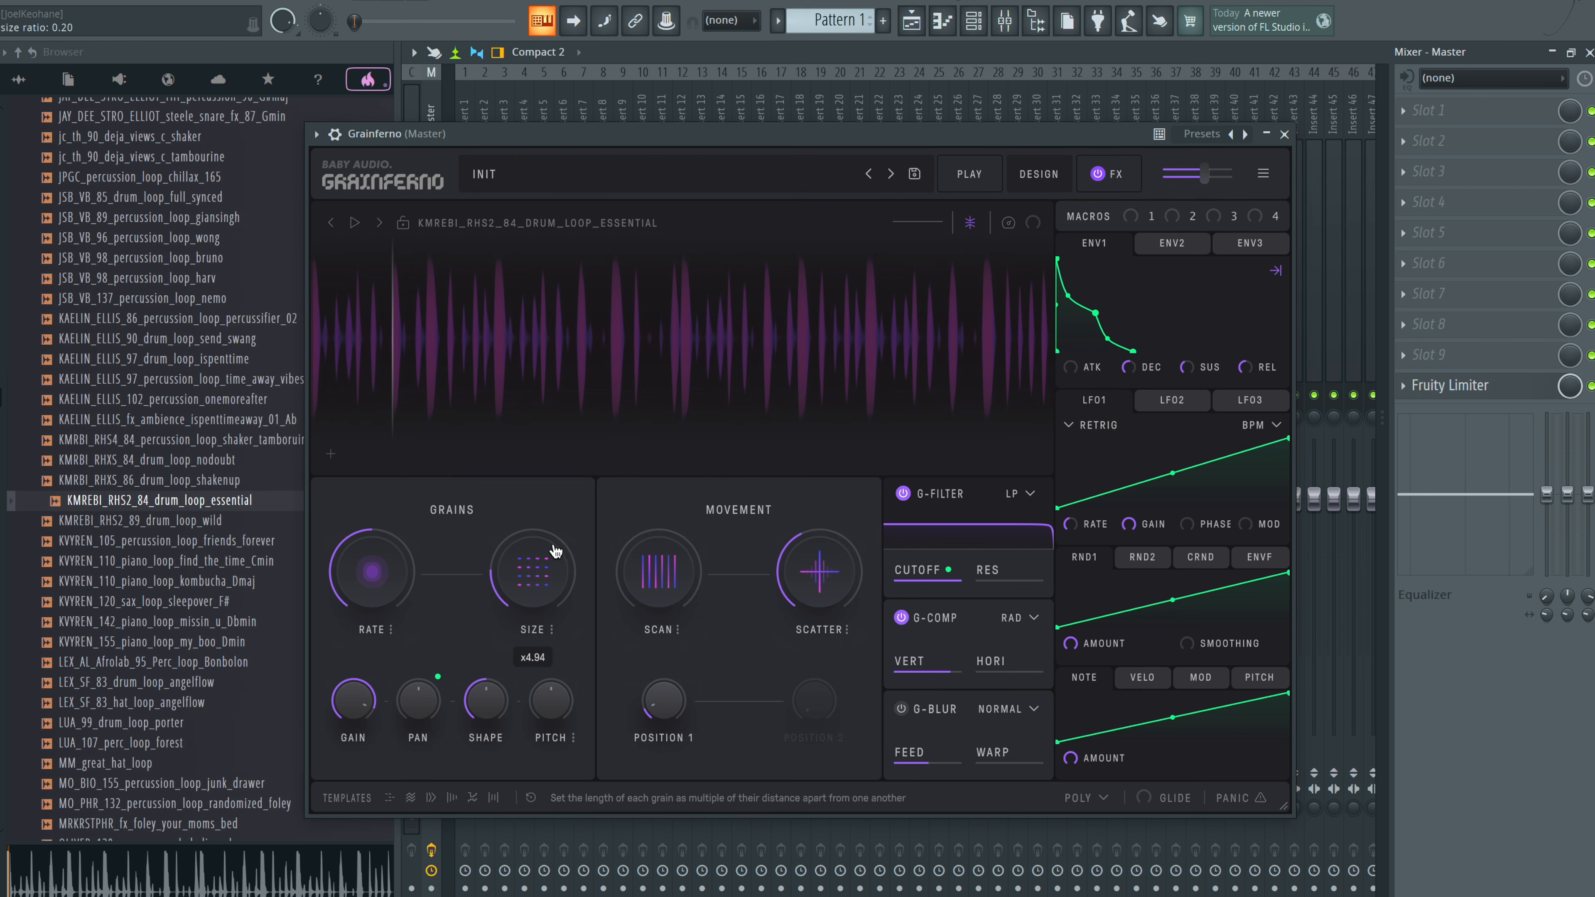
drag(552, 568, 555, 546)
key(z)
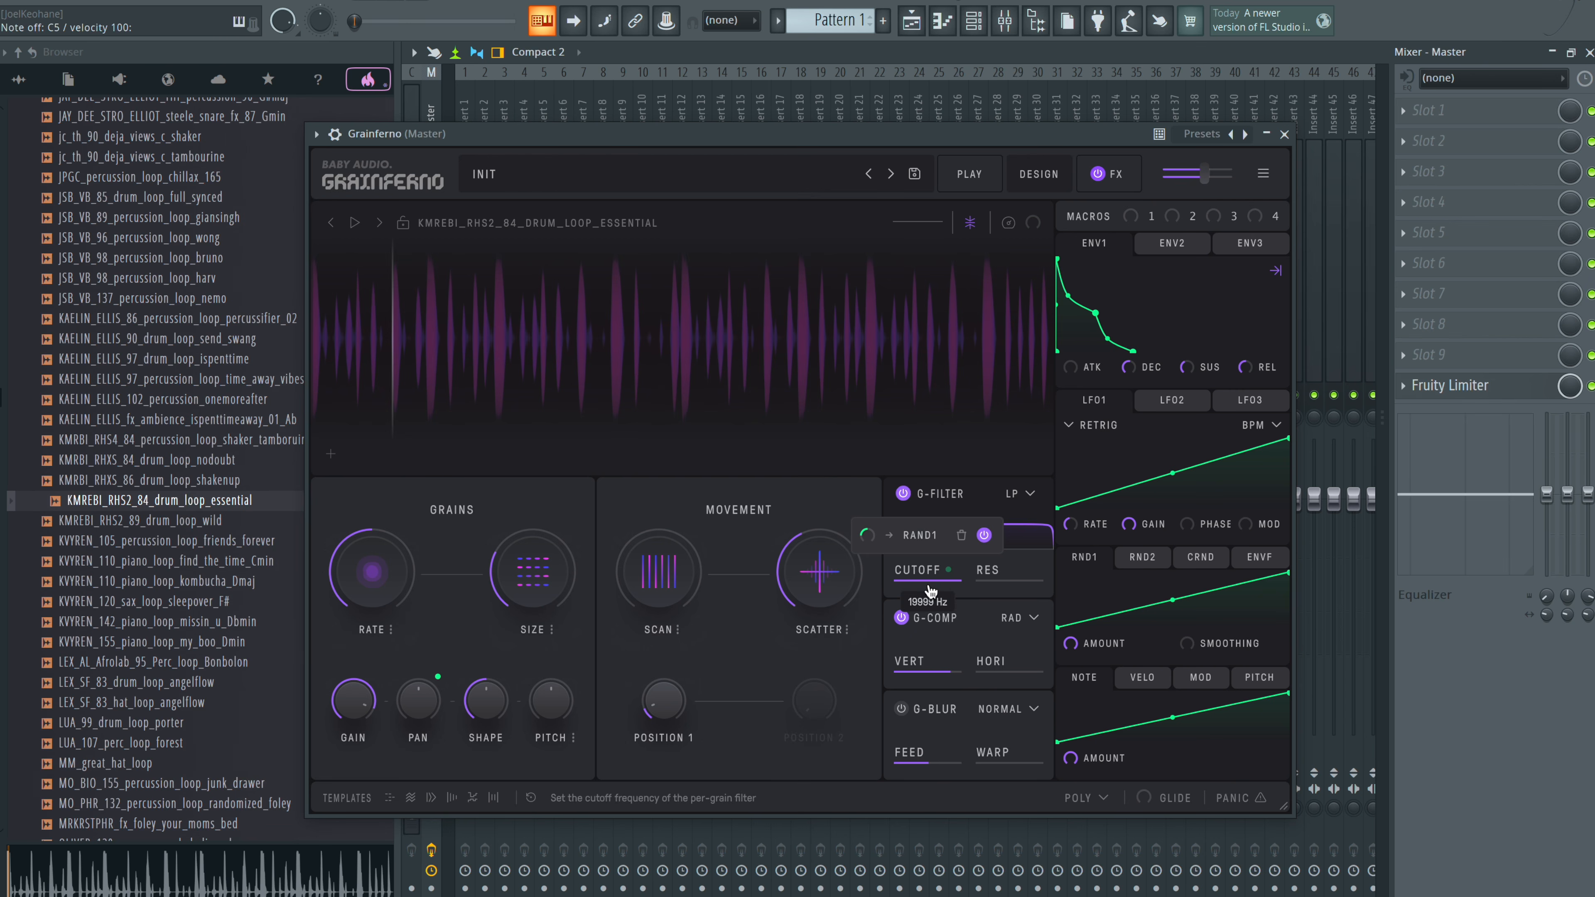
- Remove RND1 from the filter cutoff and set LFO1 to Grain Sync with a rate of 4 grains
mouse_move(1081, 533)
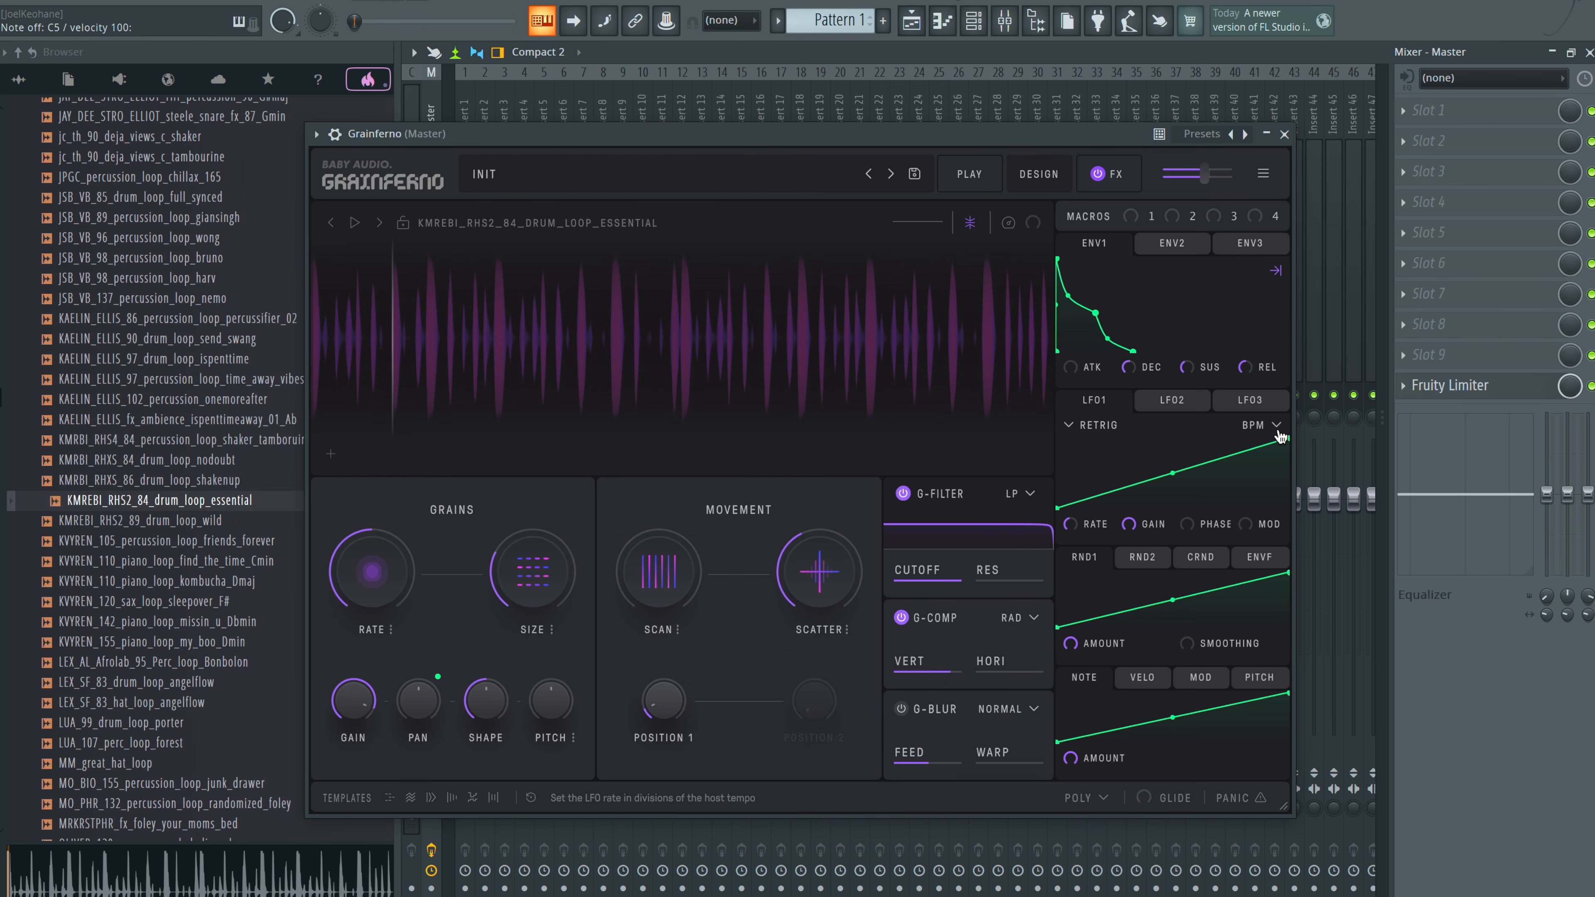
click(1260, 425)
click(1242, 493)
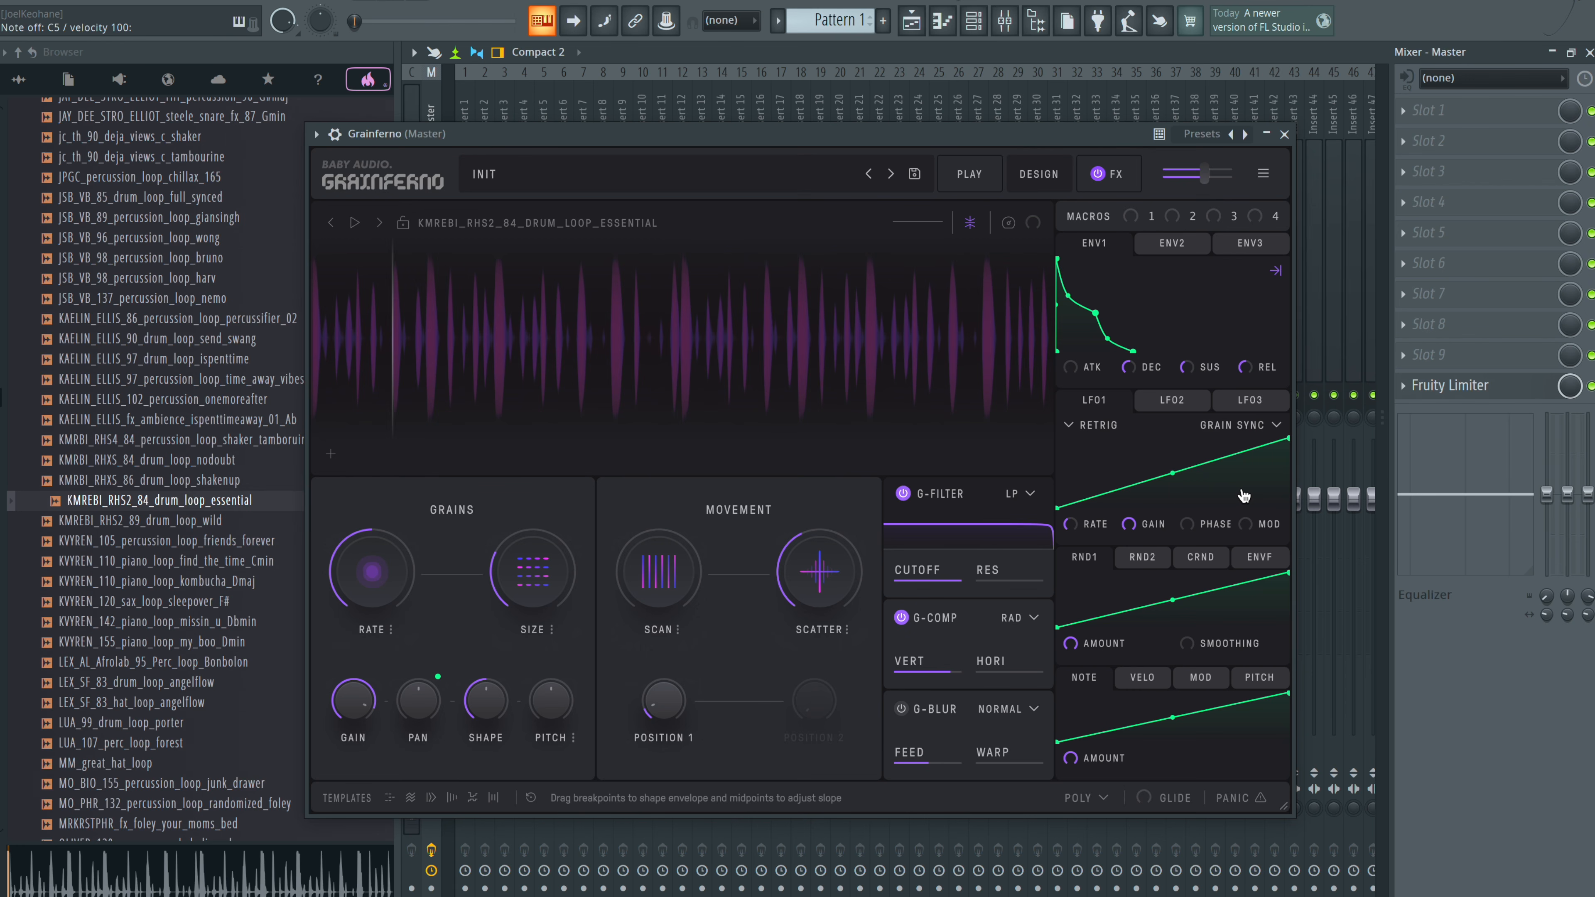
drag(1096, 524, 1128, 445)
- Remove the RND1 modulation from pan, assign LFO1 to the G-Filter cutoff and audition the result
mouse_move(437, 677)
click(465, 651)
drag(1106, 409, 935, 575)
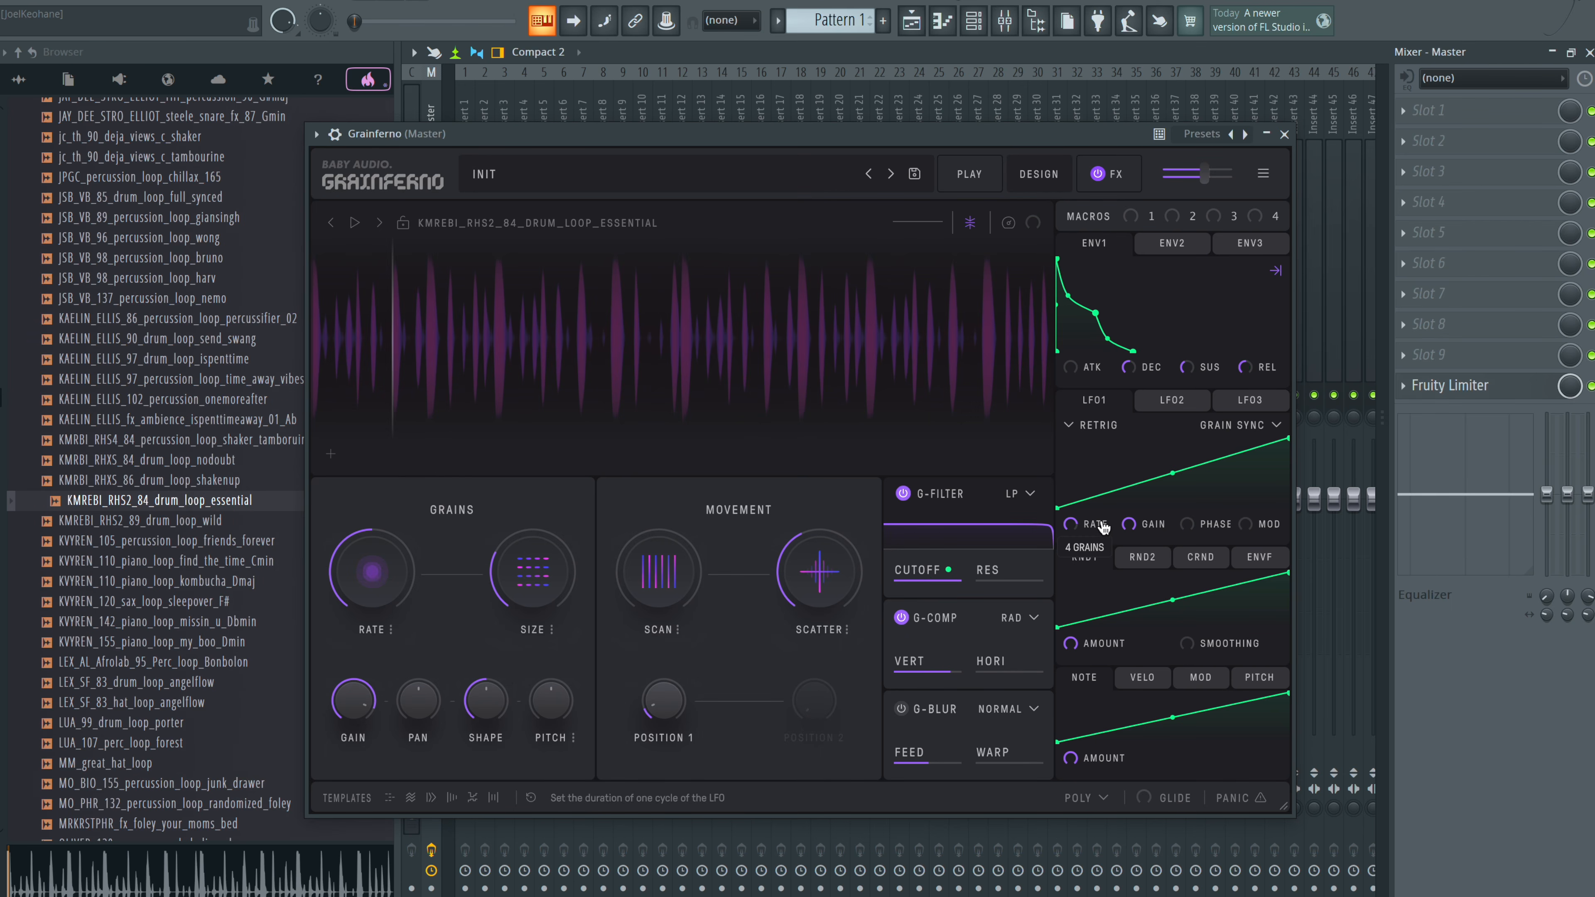
key(z)
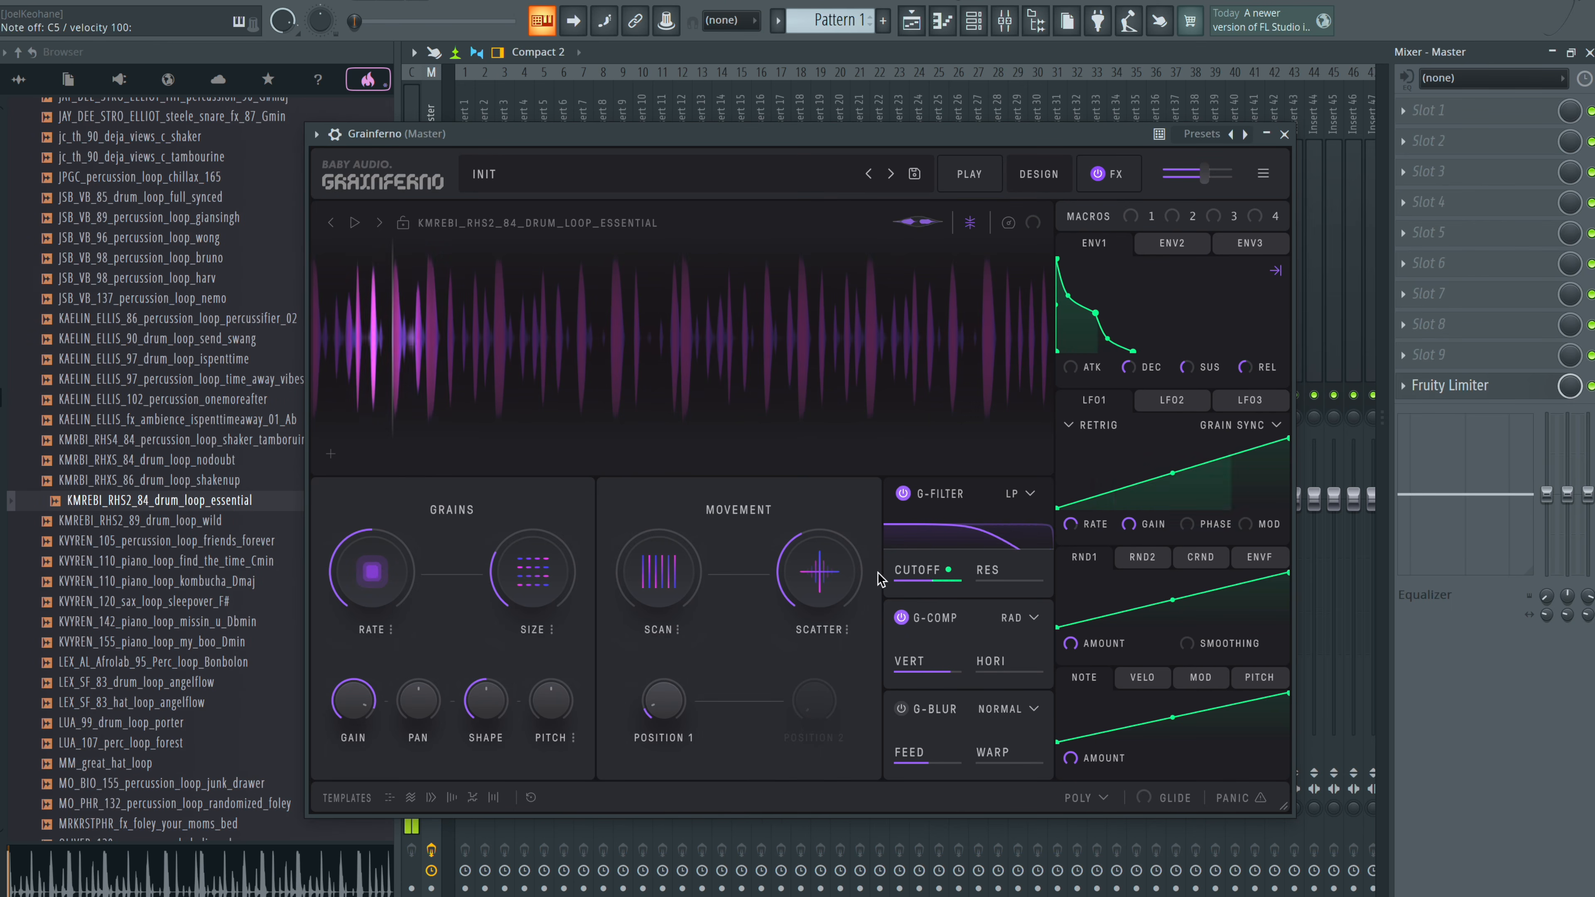
key(z)
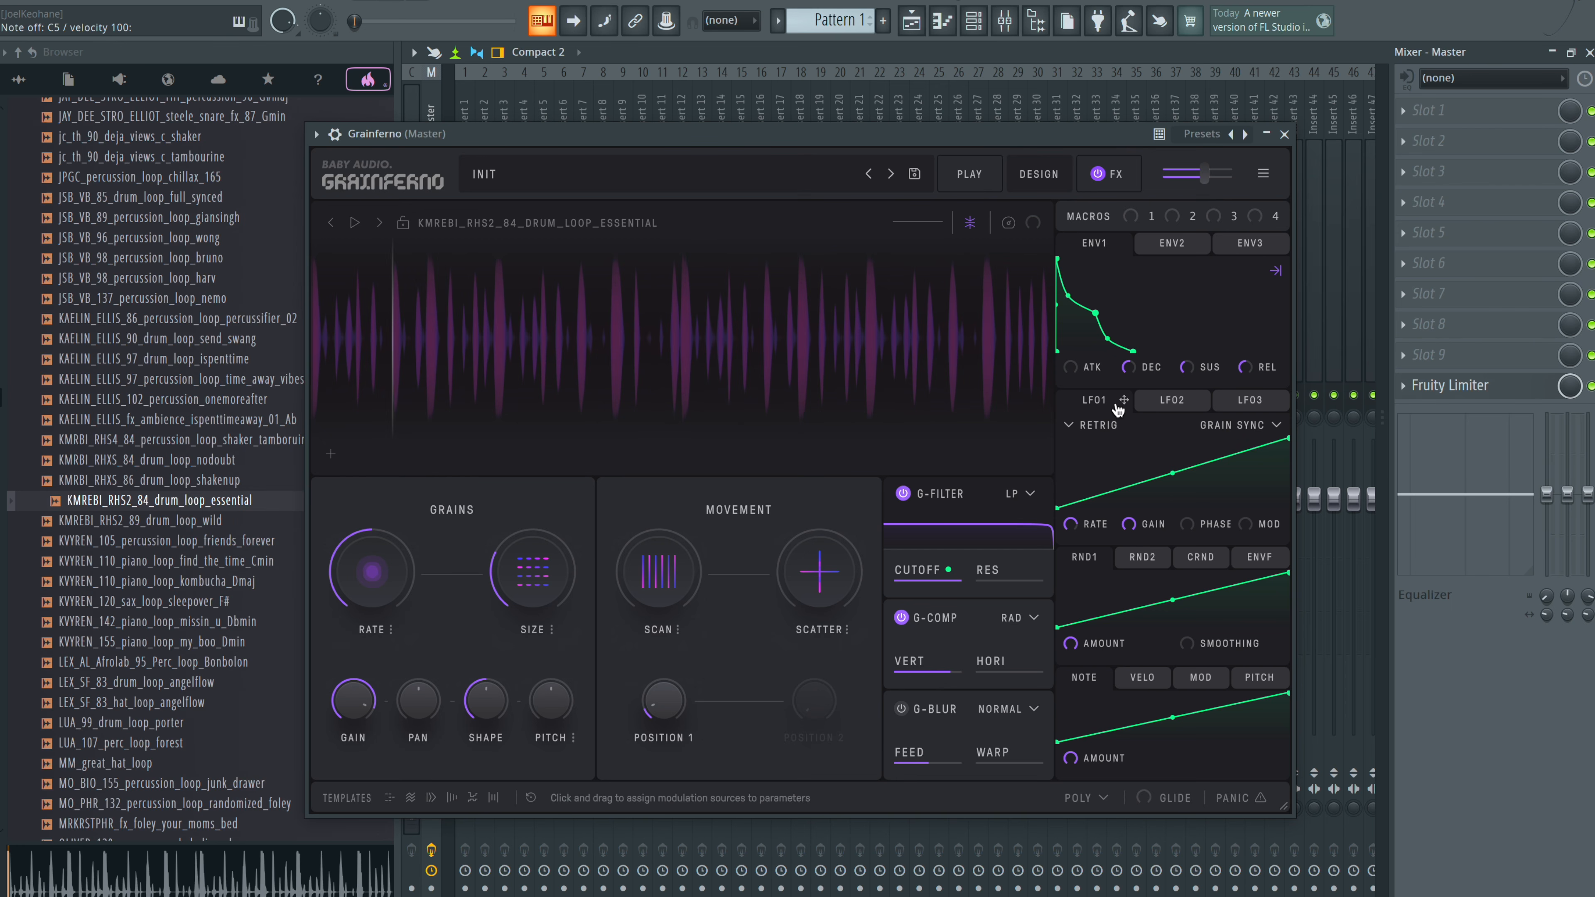
- Assign LFO1 to the grain pan and to the G-Filter resonance, auditioning each assignment with a note
drag(1119, 401, 420, 694)
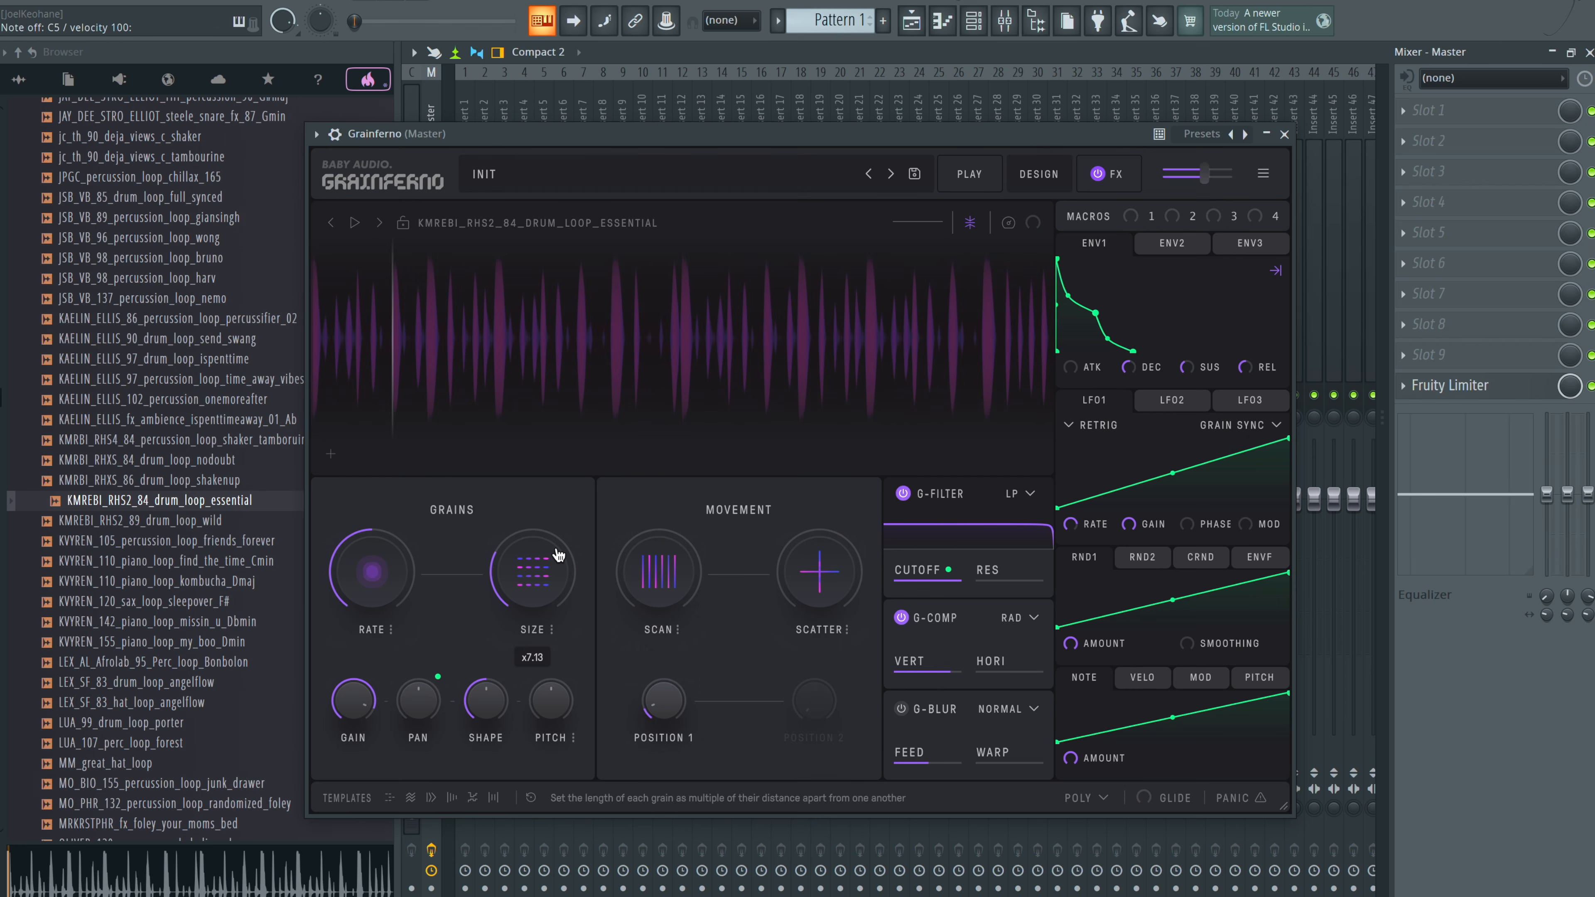
mouse_move(414, 710)
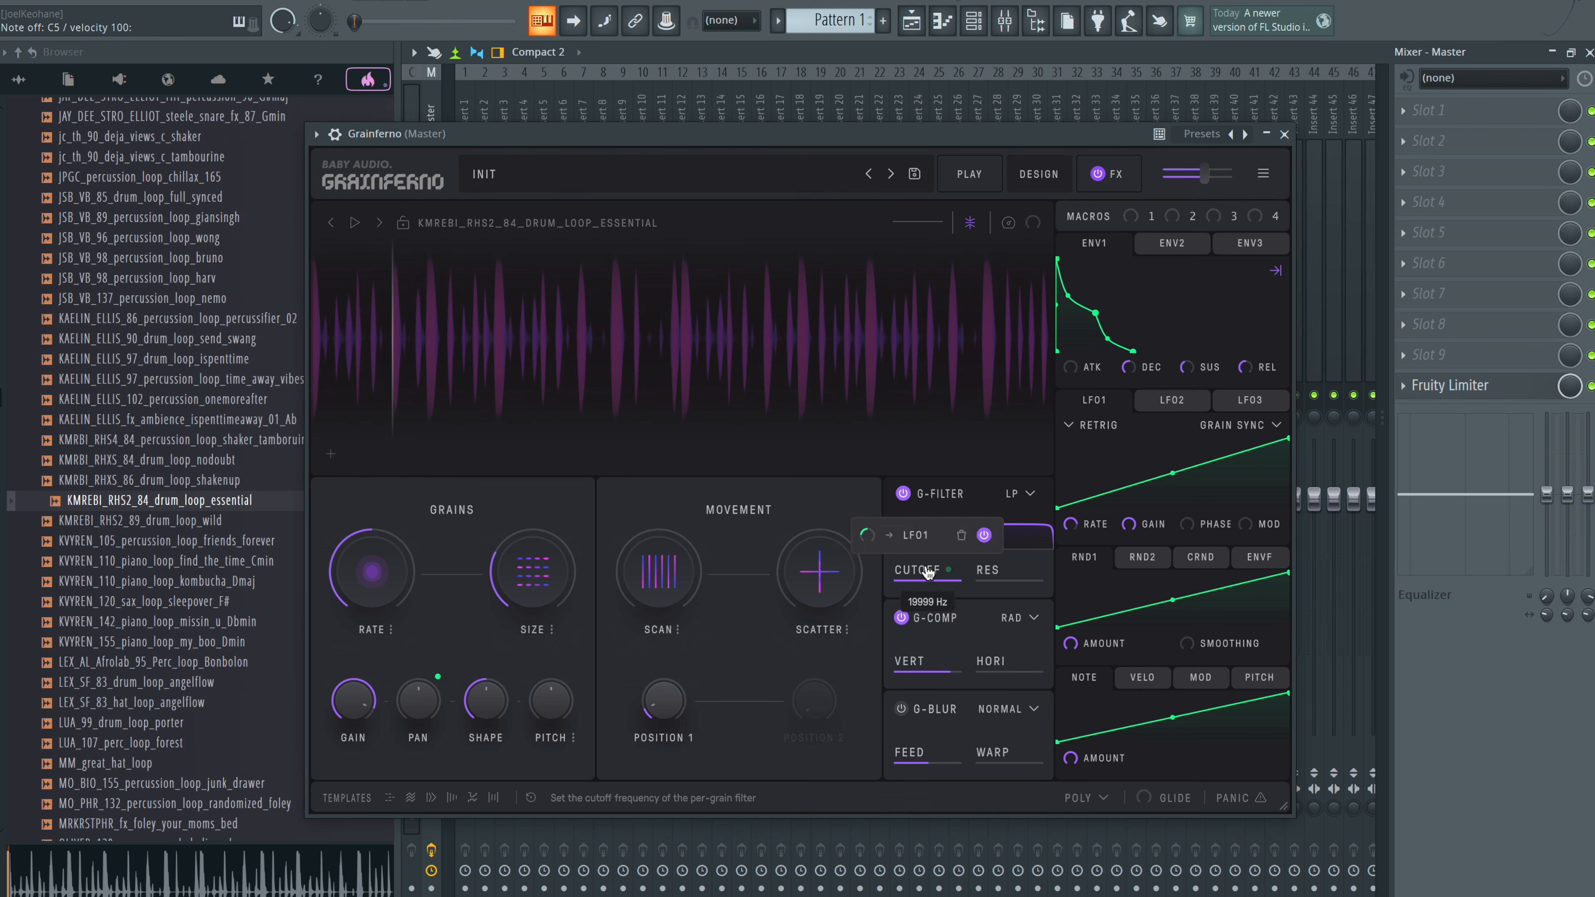
key(q)
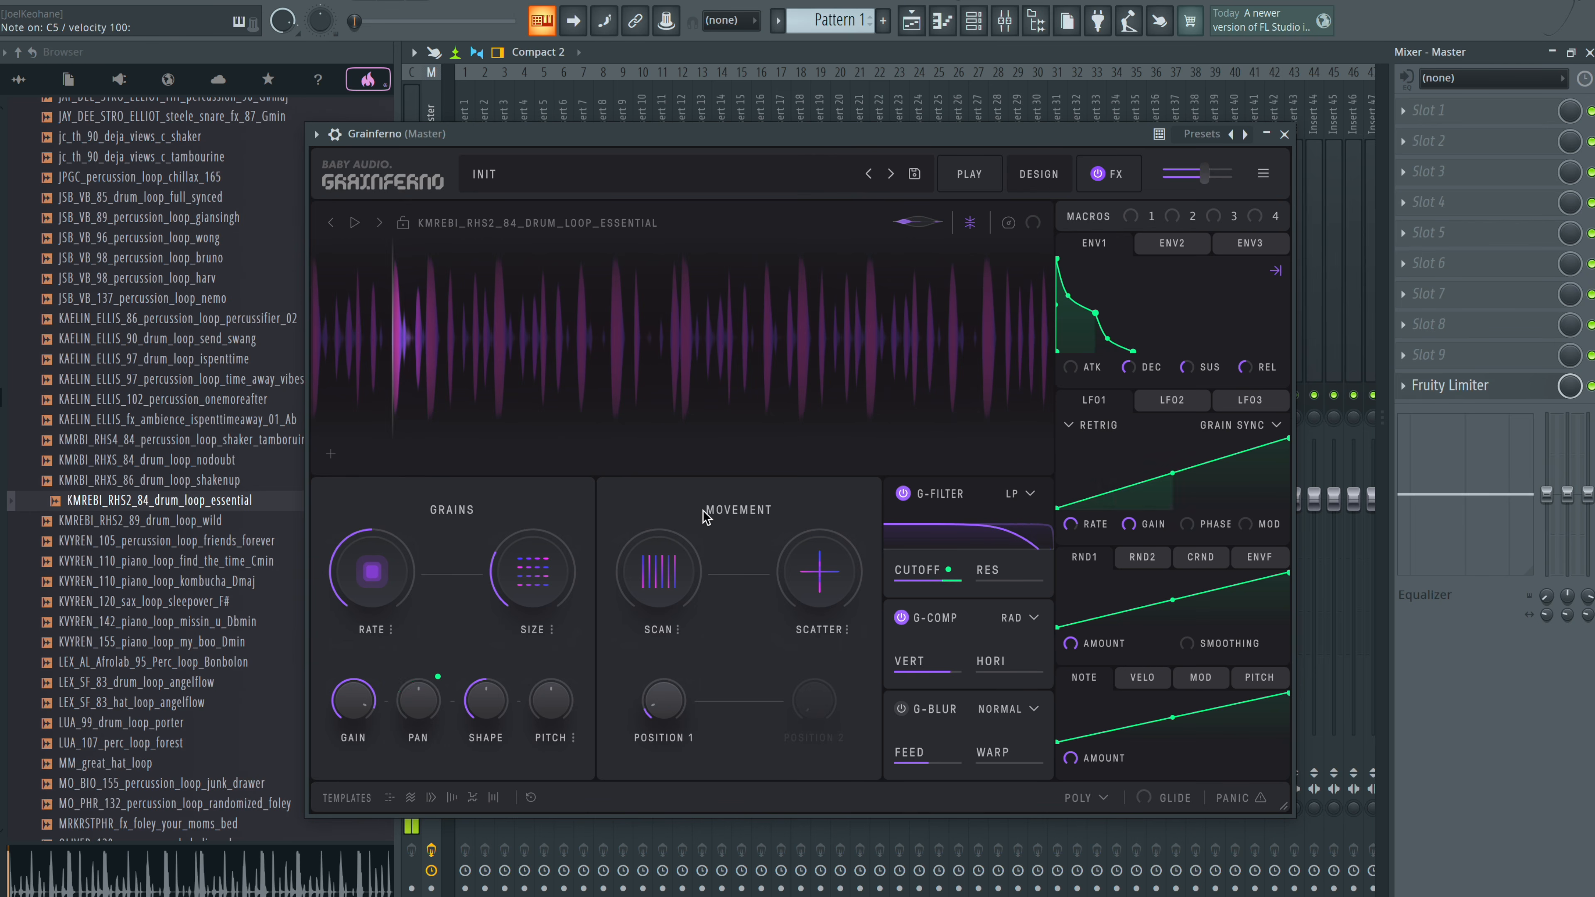
drag(1124, 399, 1012, 577)
key(q)
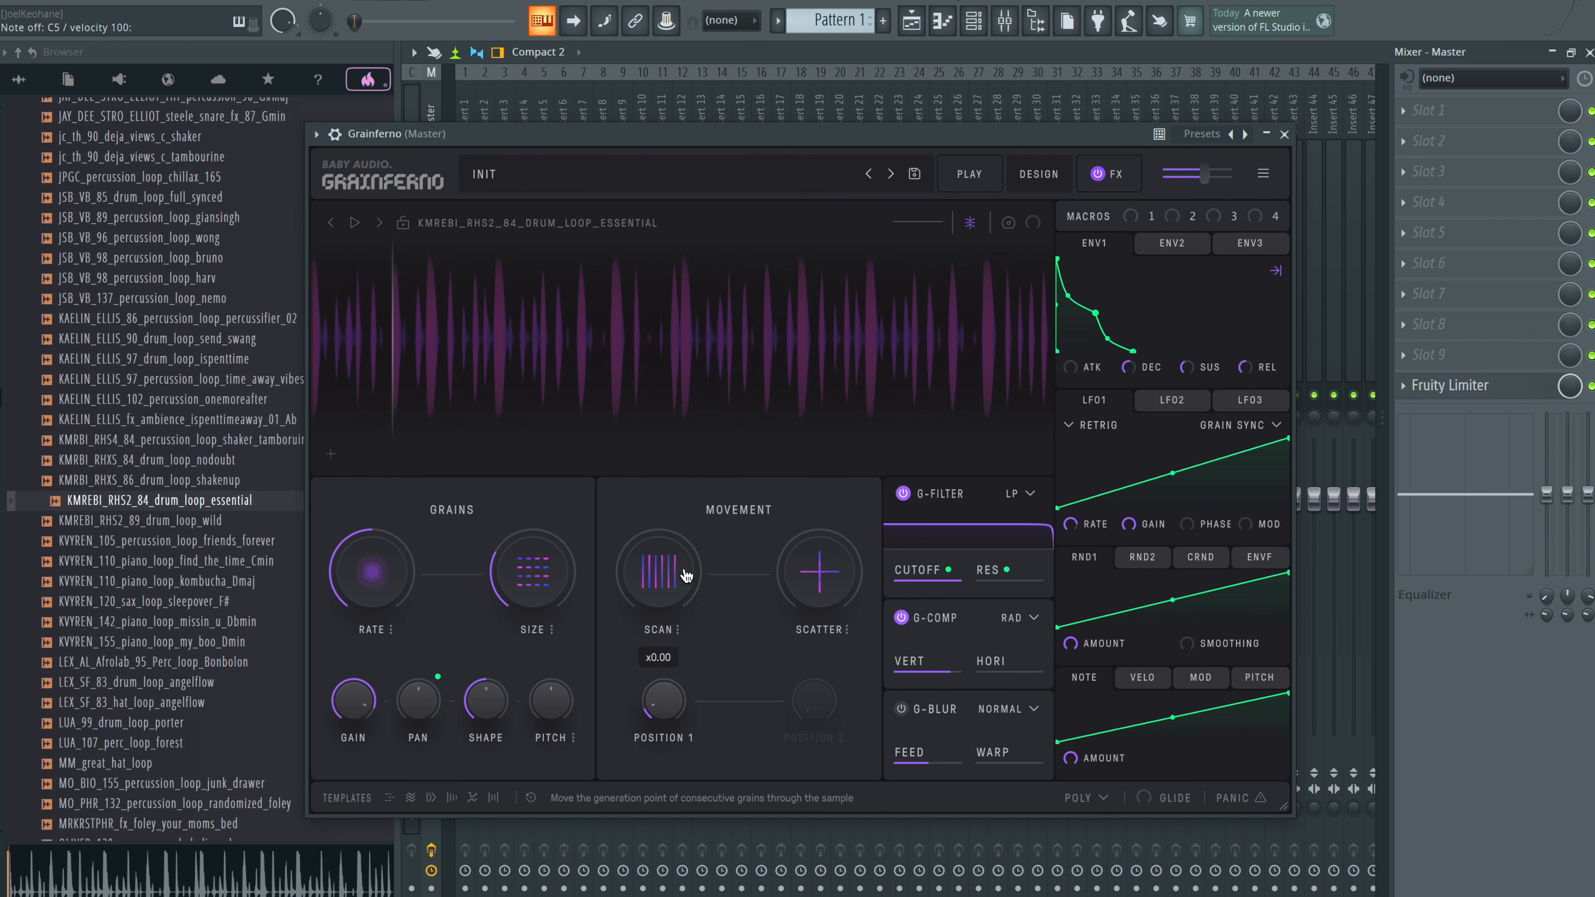
- Set the scan speed to about x0.78 and raise the grain rate while auditioning
key(space)
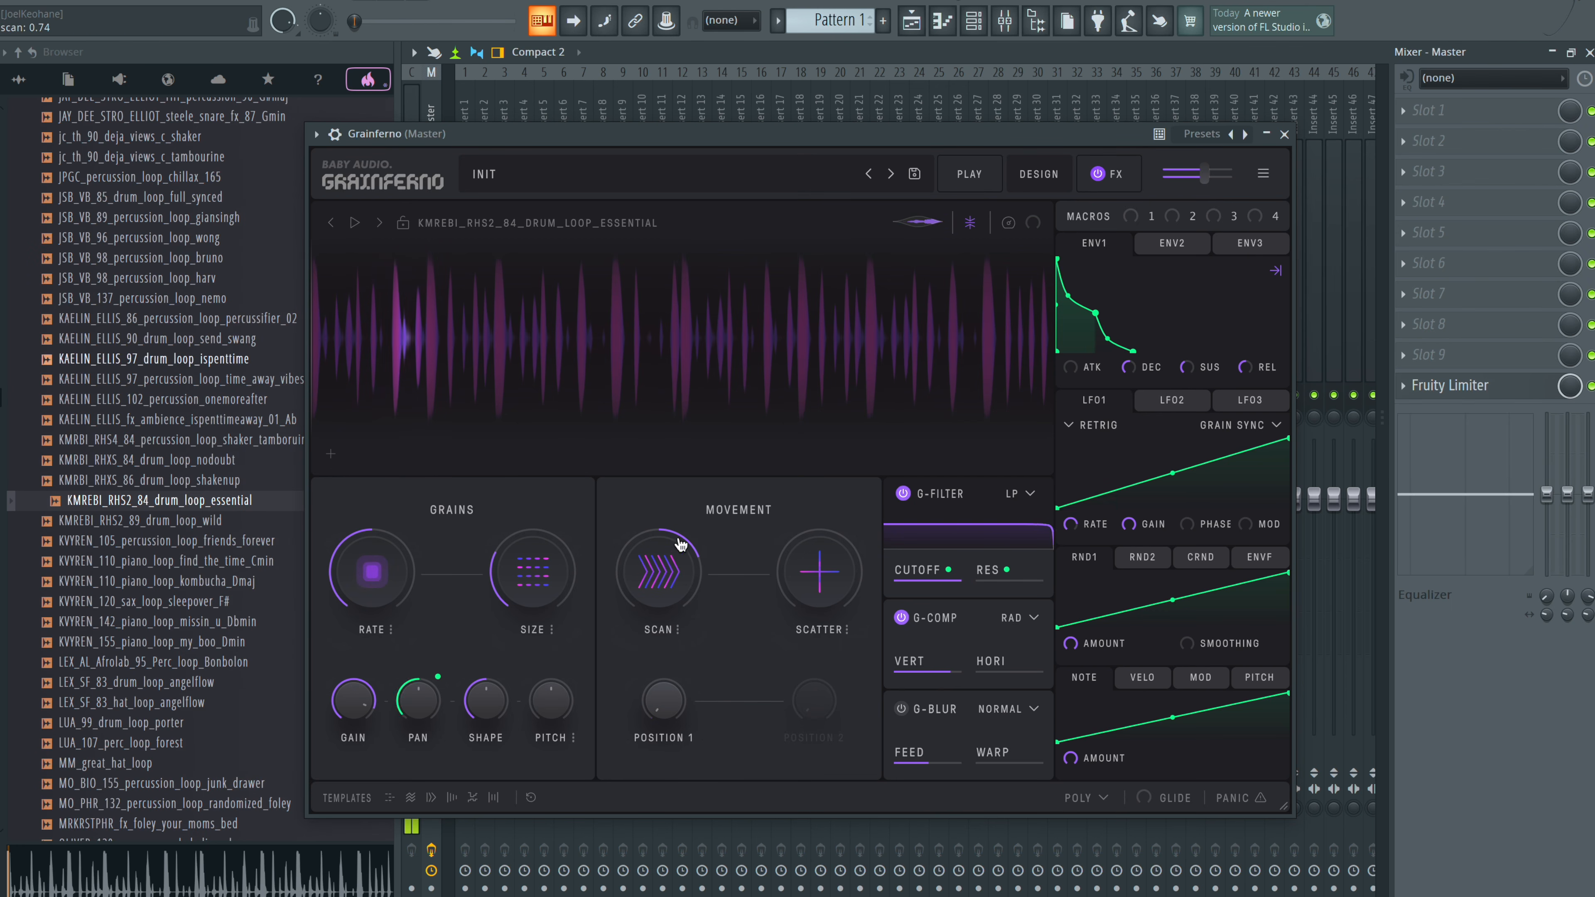
drag(669, 572, 663, 587)
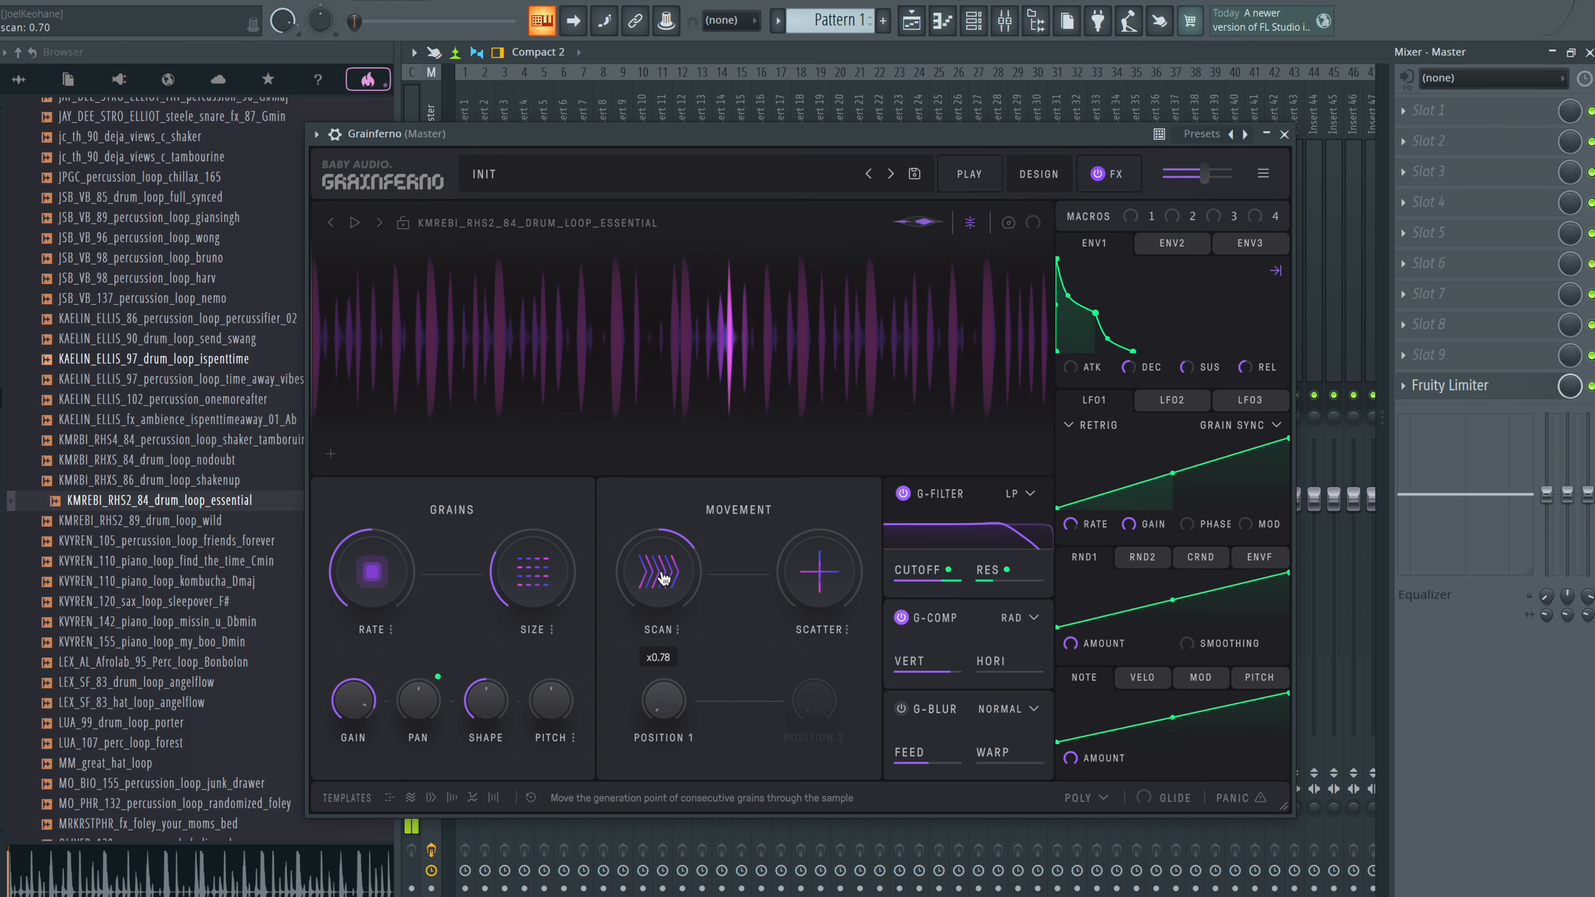
drag(398, 583, 410, 541)
drag(790, 587, 784, 716)
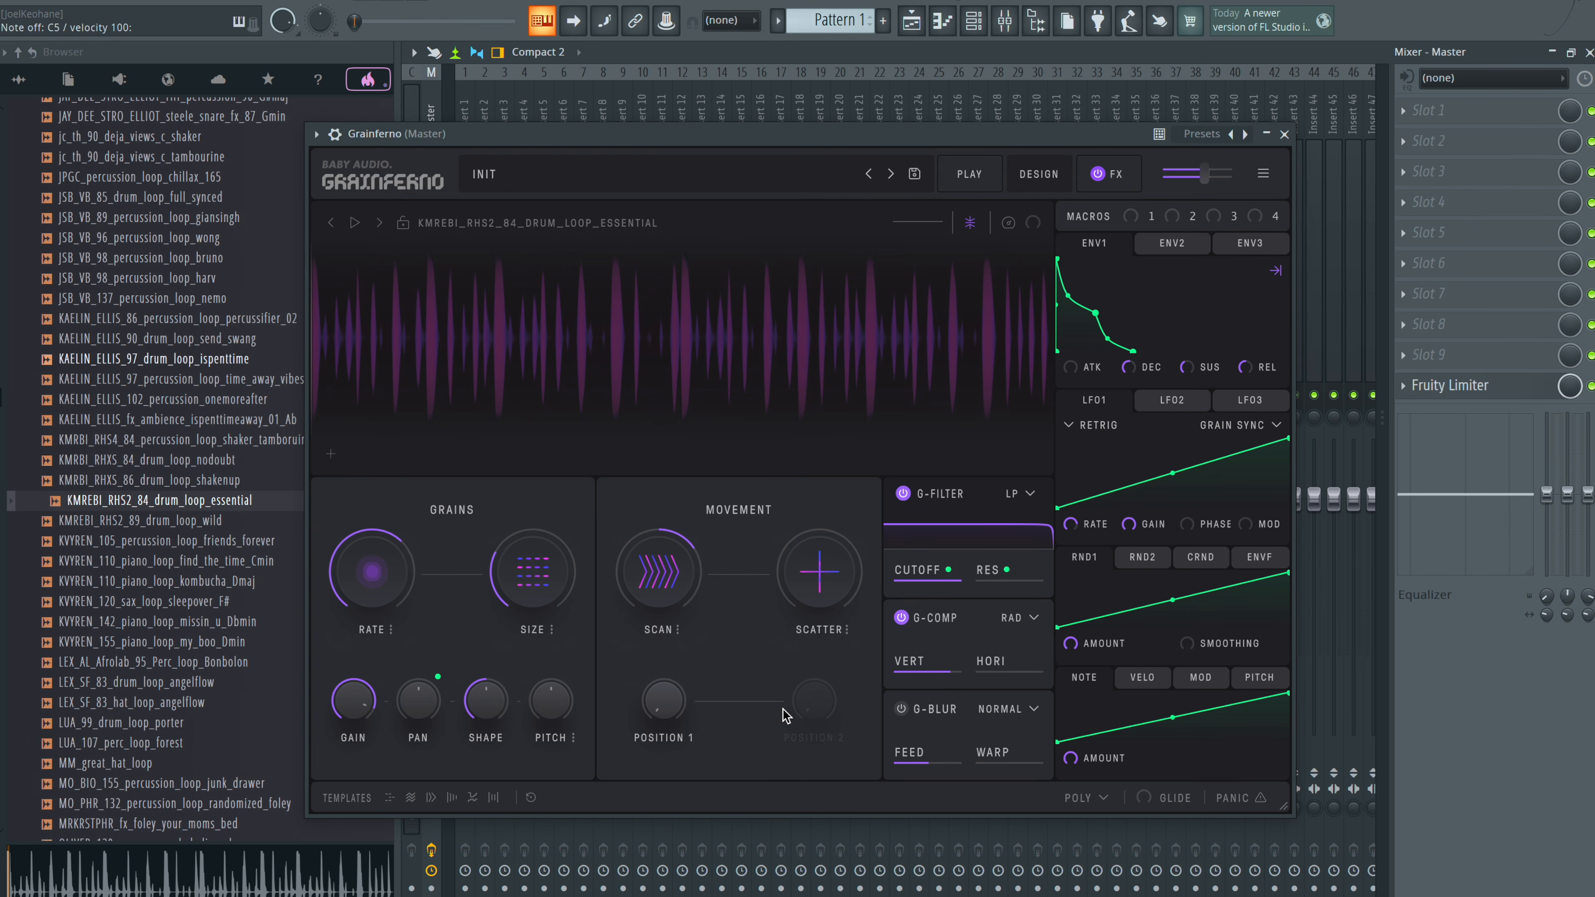
- Change the G-Filter type to BP and adjust its cutoff while auditioning
click(1027, 502)
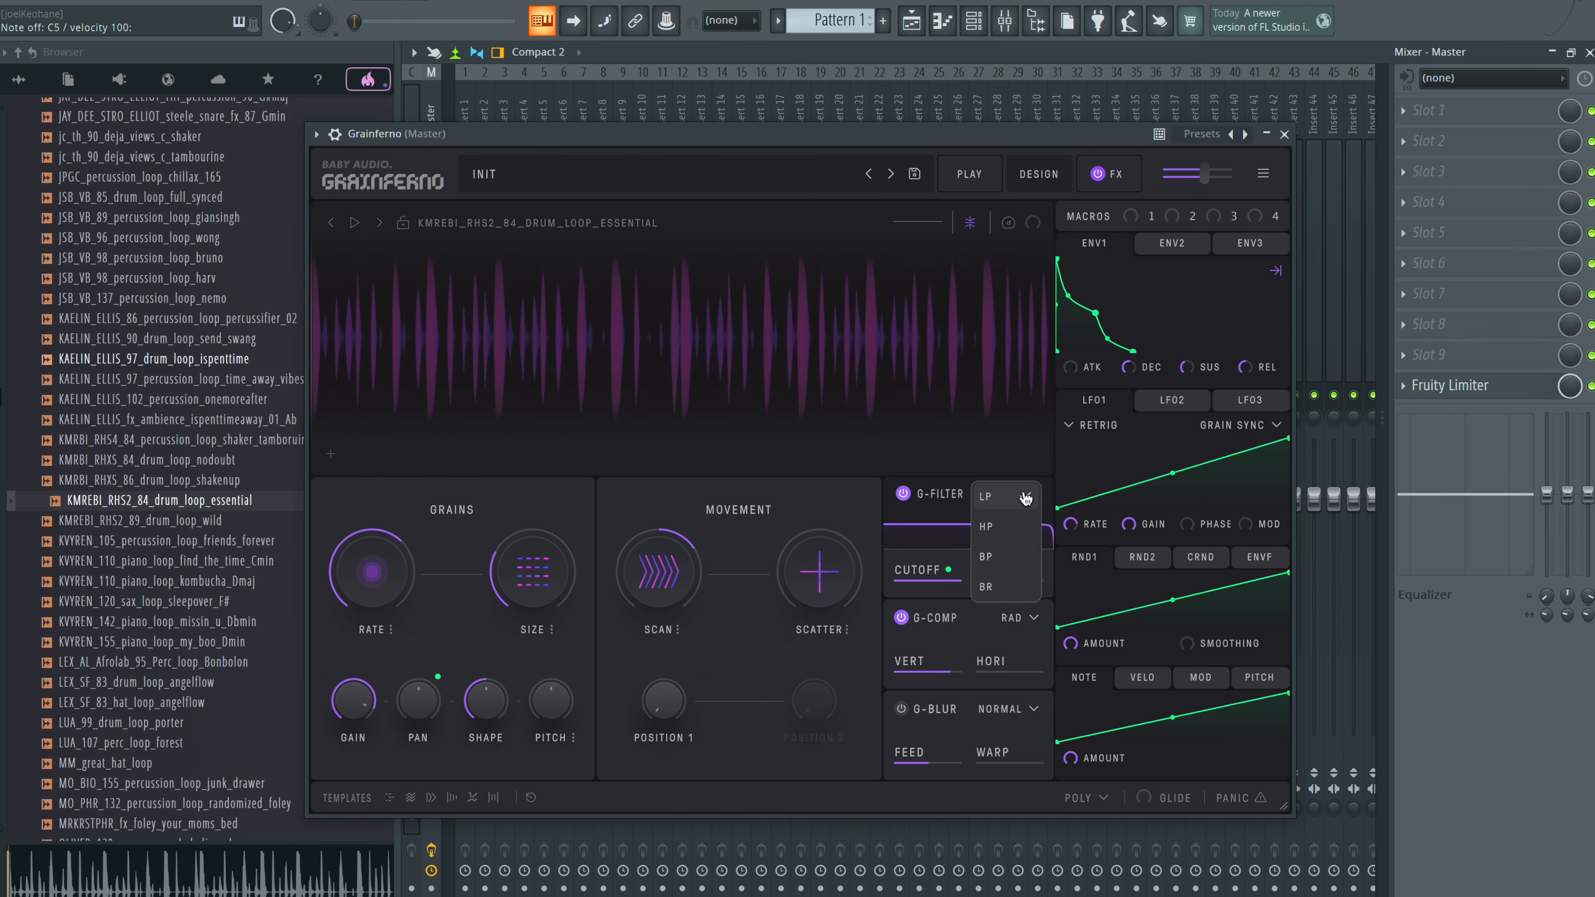
click(1008, 557)
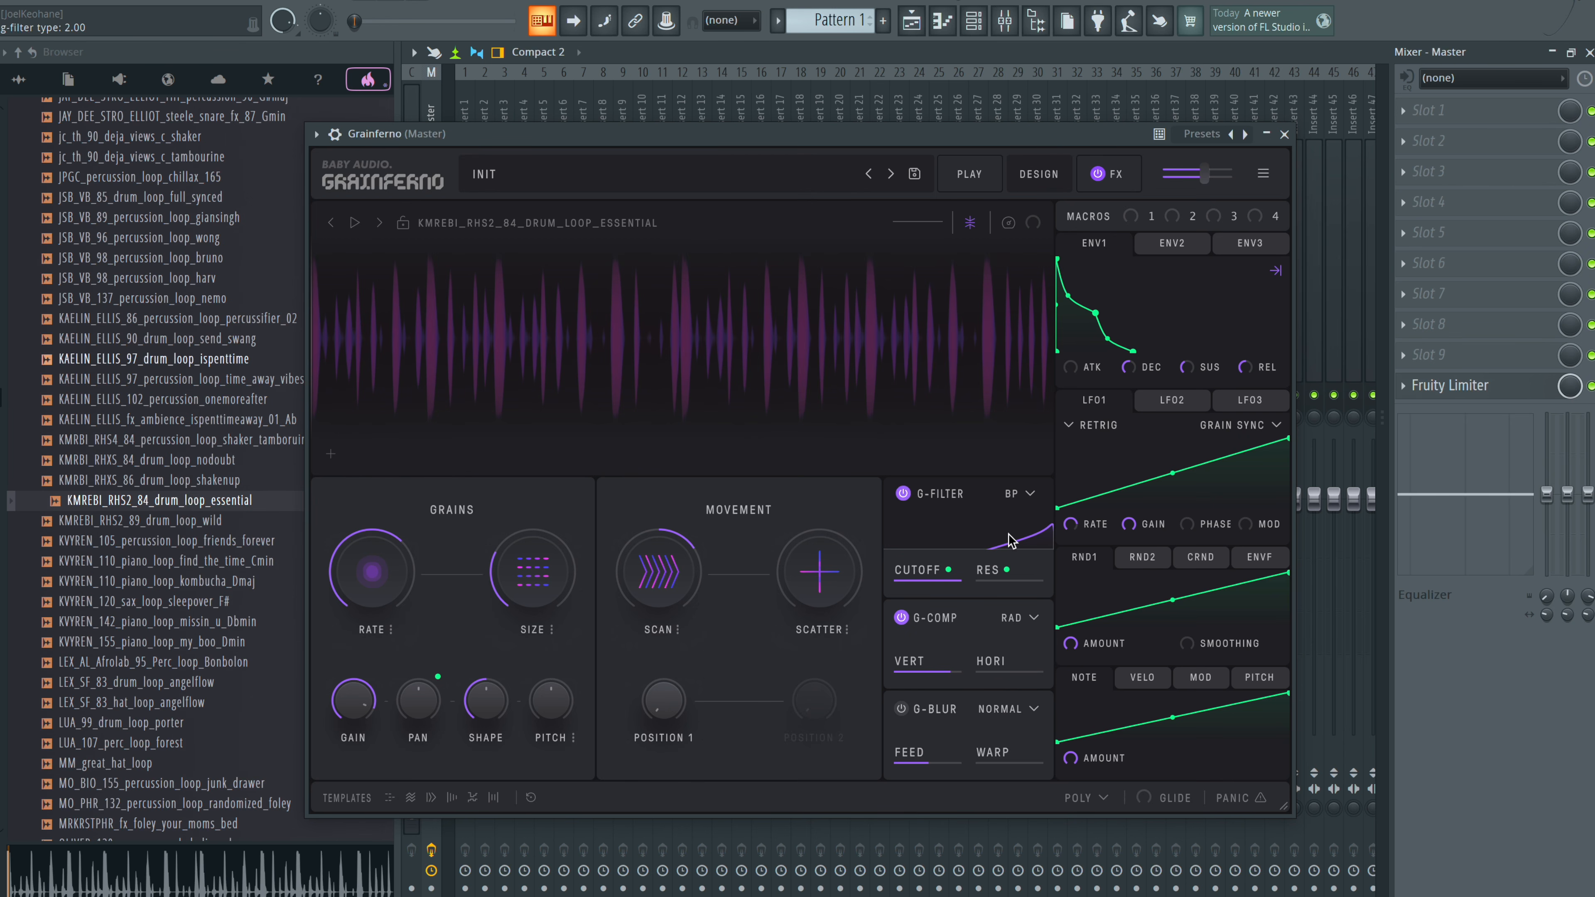
mouse_move(952, 581)
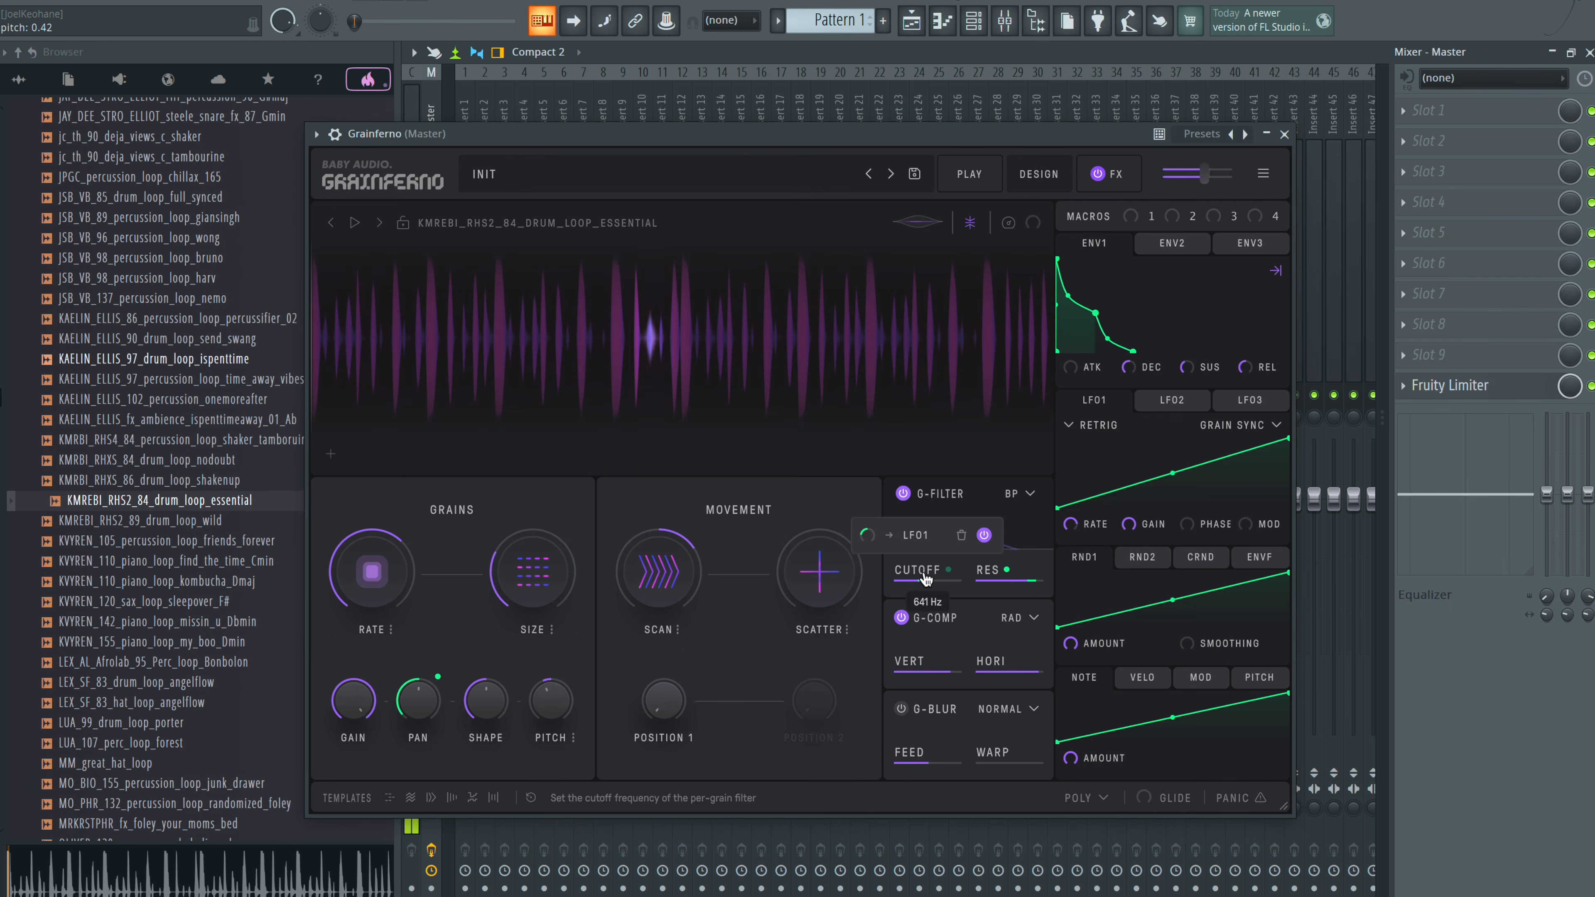
drag(927, 577, 968, 576)
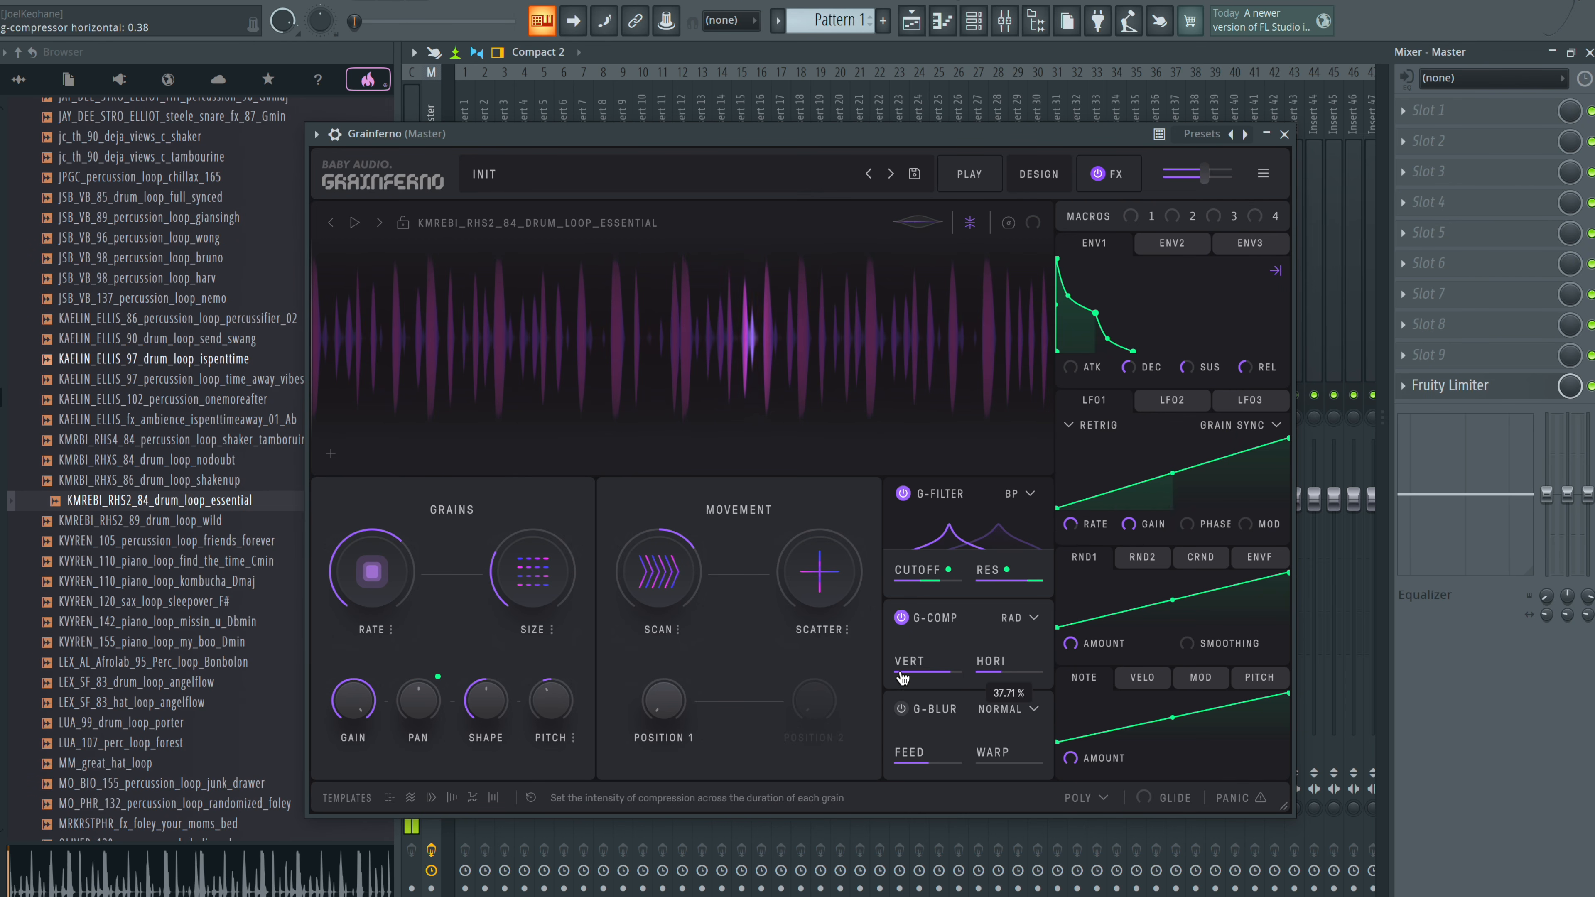
- Adjust the grain pitch and reset it to its default of 0.50
drag(551, 700, 598, 637)
double_click(556, 710)
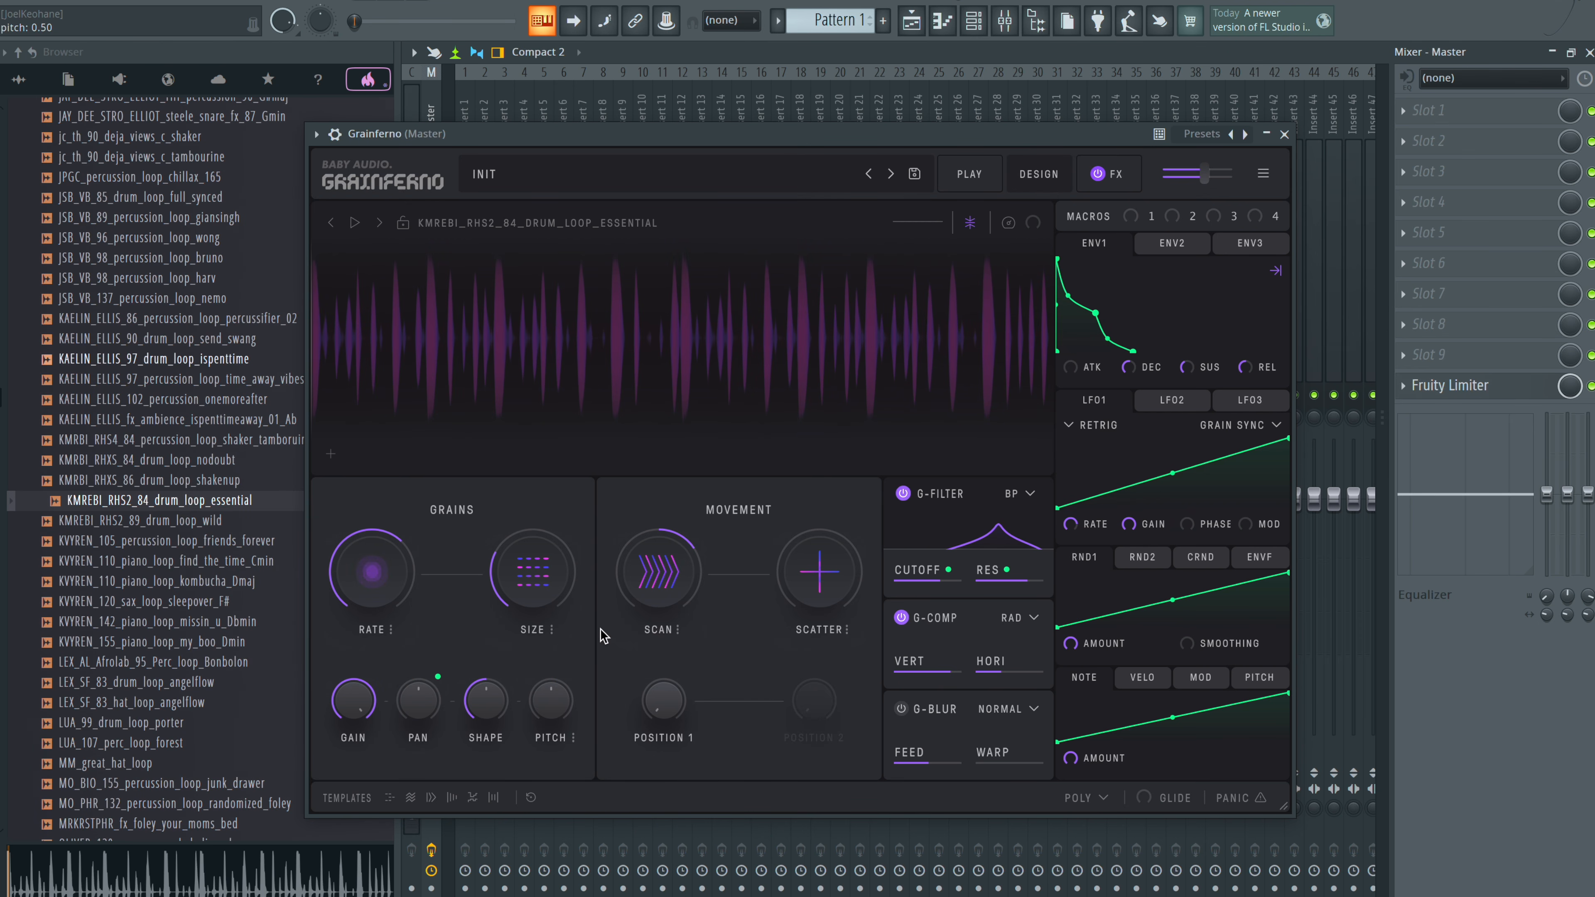